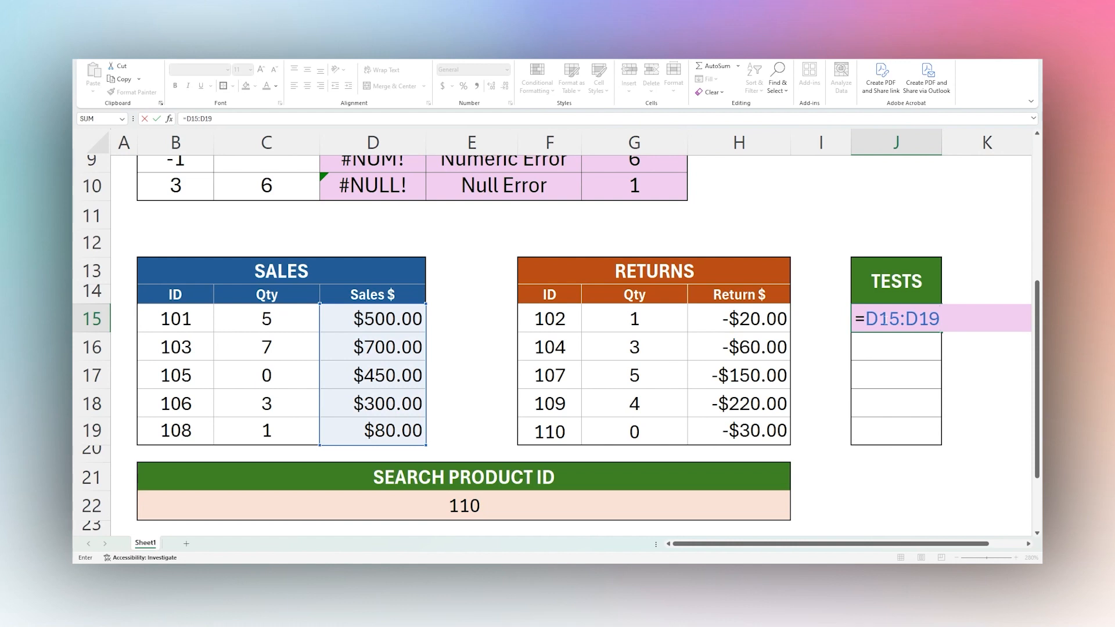
Complete the formula in J15 as =D15:D19/C15:C19 to divide each sales amount by its quantity
{"action": "type", "text": "C15:C19"}
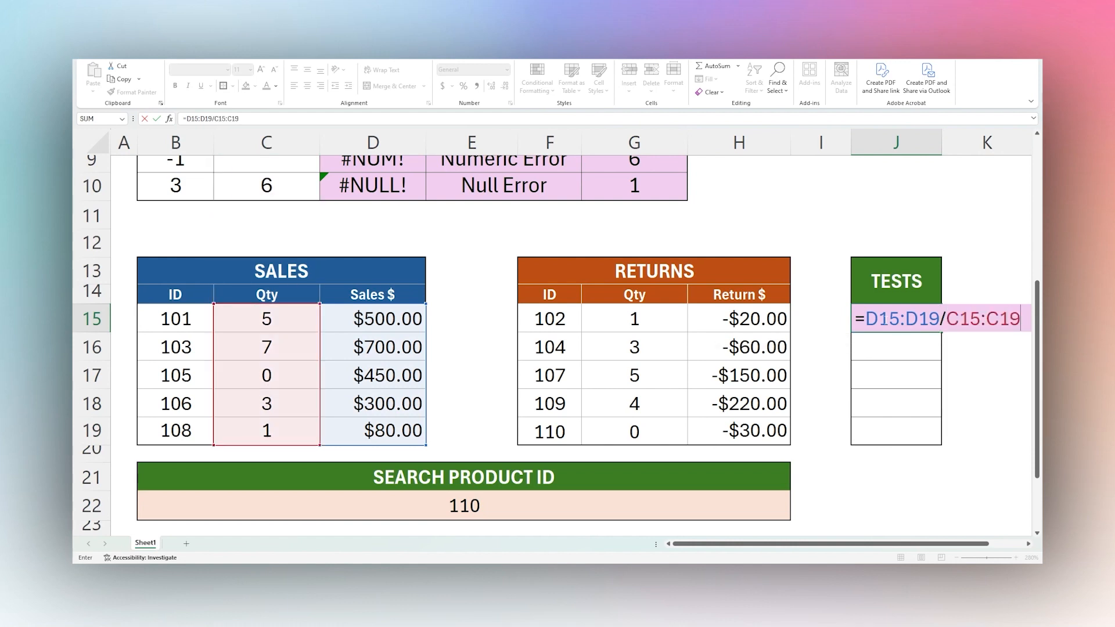
{"action": "key", "text": "Return"}
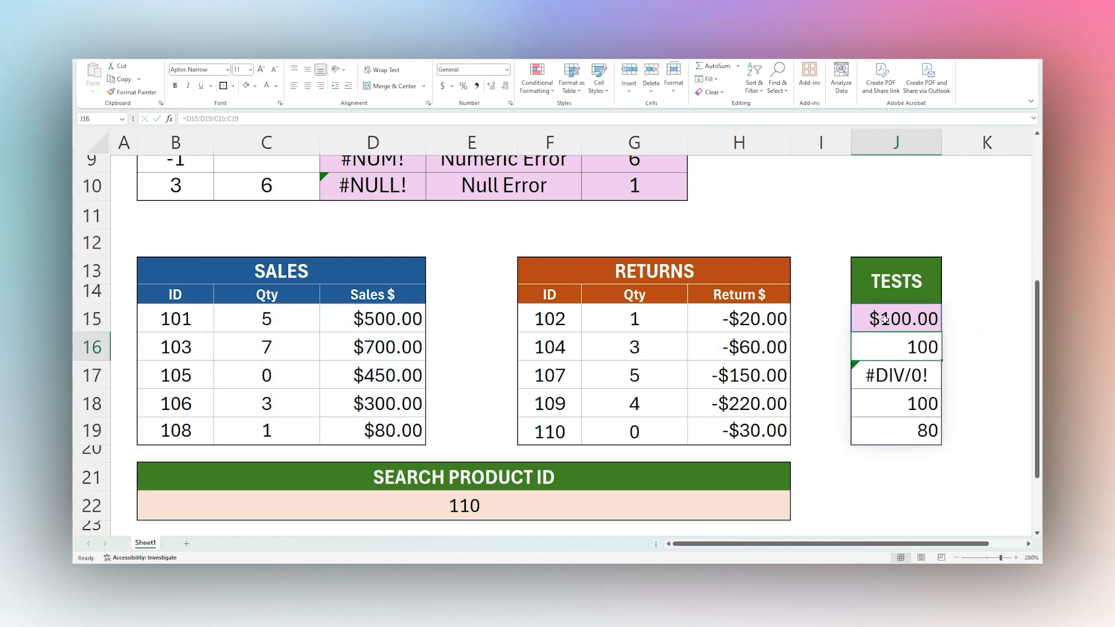
{"action": "left_click", "coordinate": [914, 383]}
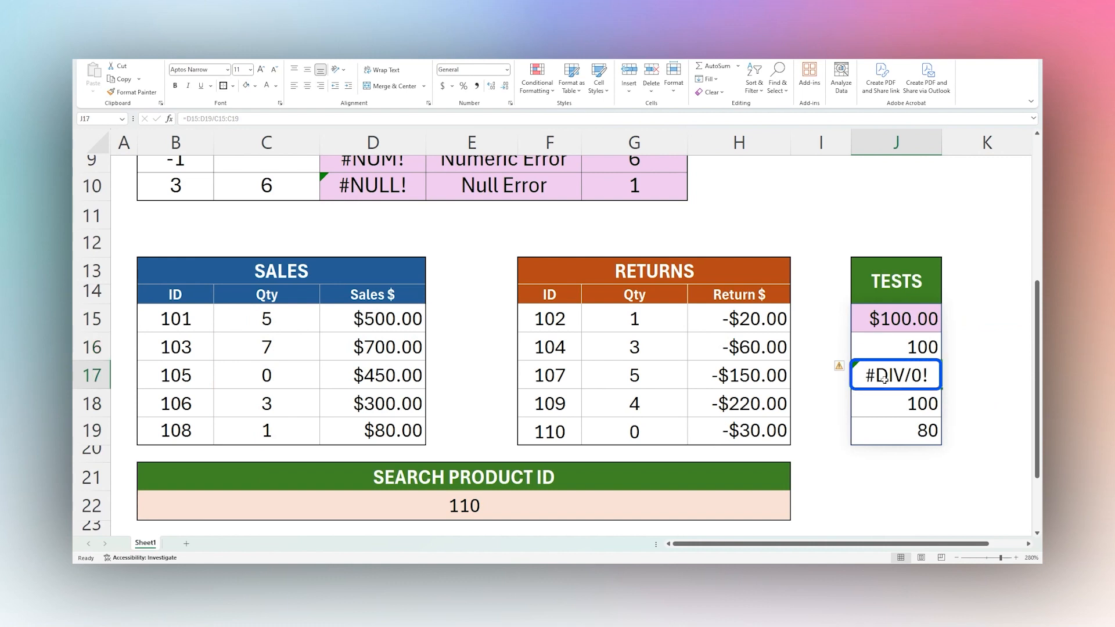
Wrap the division formula in J15 with IFERROR, using 0 as the value if an error occurs
{"action": "left_click", "coordinate": [900, 323]}
{"action": "double_click", "coordinate": [899, 322]}
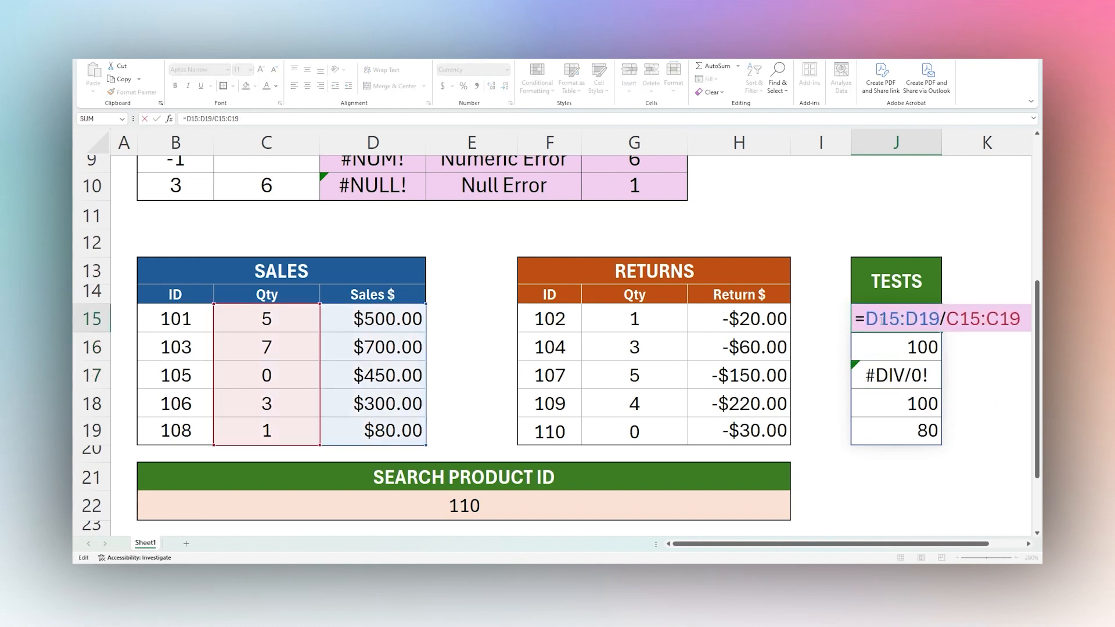
{"action": "type", "text": "IFERRO"}
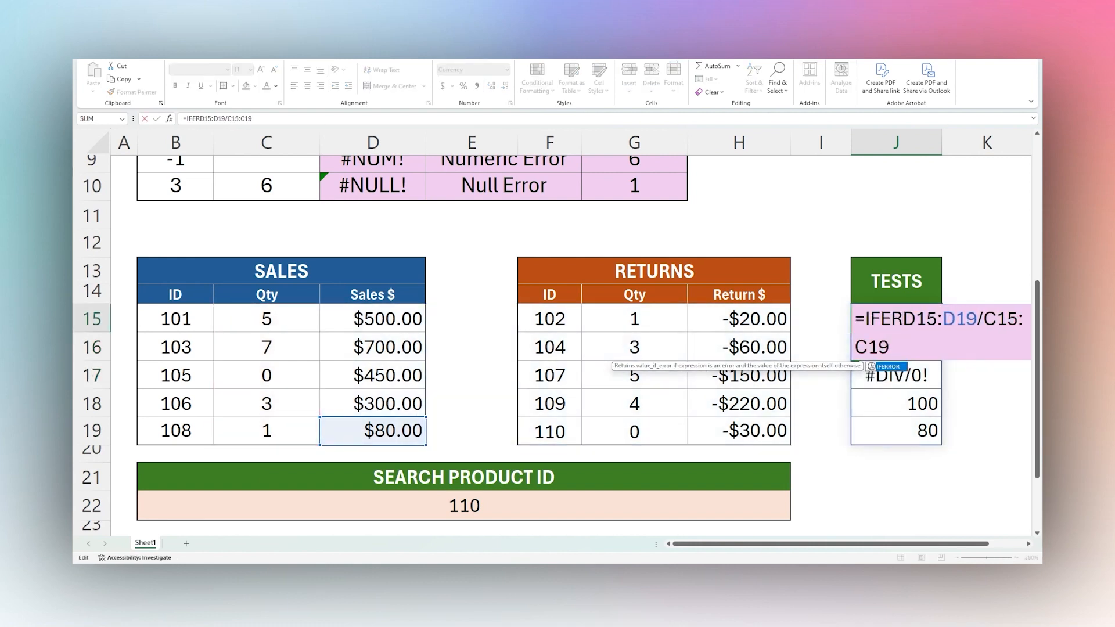
{"action": "type", "text": "R("}
{"action": "key", "text": "End"}
{"action": "type", "text": ",0"}
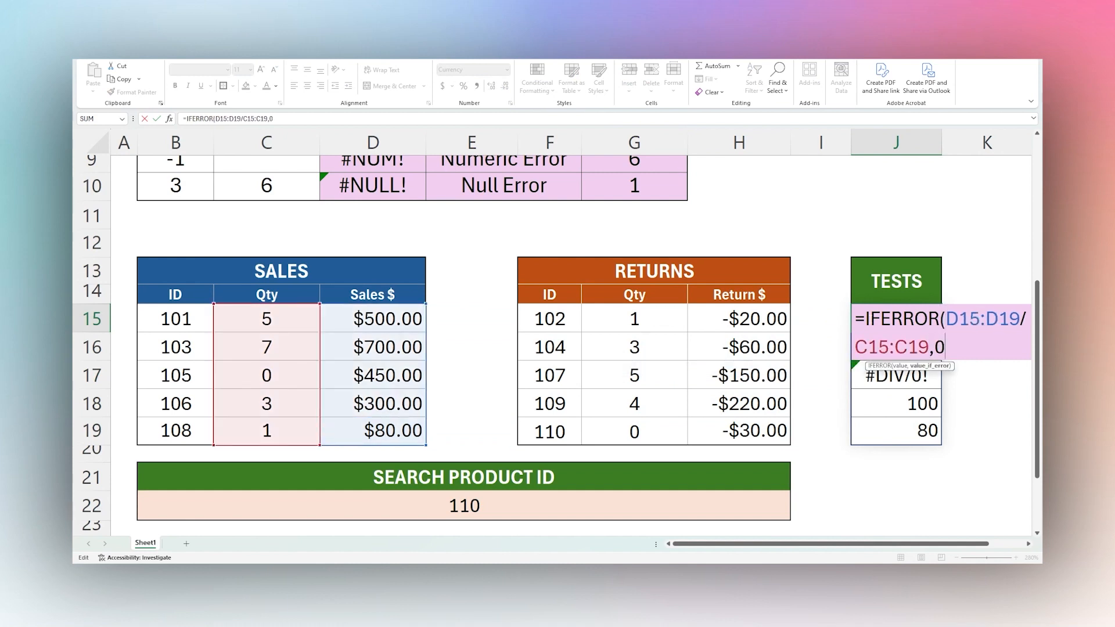
{"action": "type", "text": ")"}
{"action": "key", "text": "Return"}
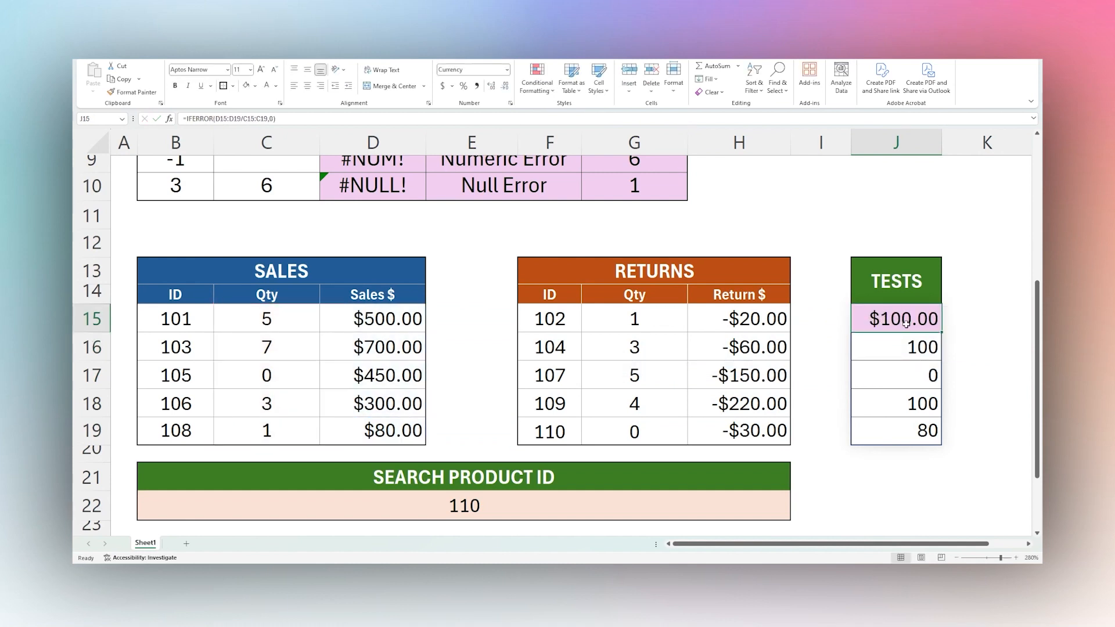
Change the IFERROR fallback value in J15 to the text "N/A"
{"action": "double_click", "coordinate": [907, 323]}
{"action": "left_click", "coordinate": [943, 344]}
{"action": "key", "text": "BackSpace"}
{"action": "type", "text": "\"N/A\""}
{"action": "key", "text": "Return"}
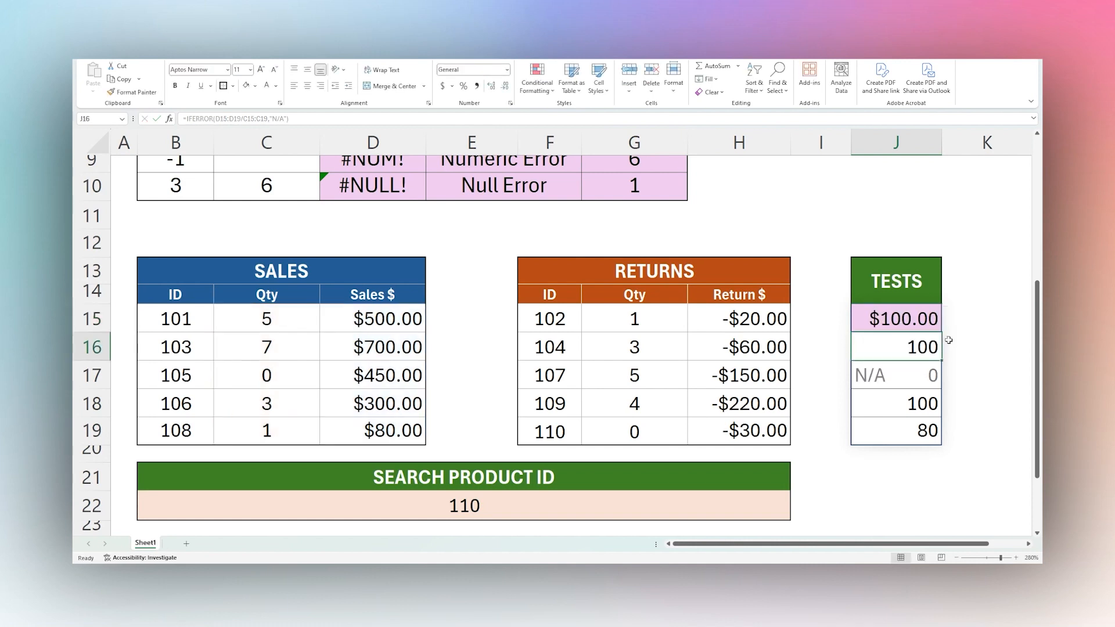
{"action": "double_click", "coordinate": [908, 318]}
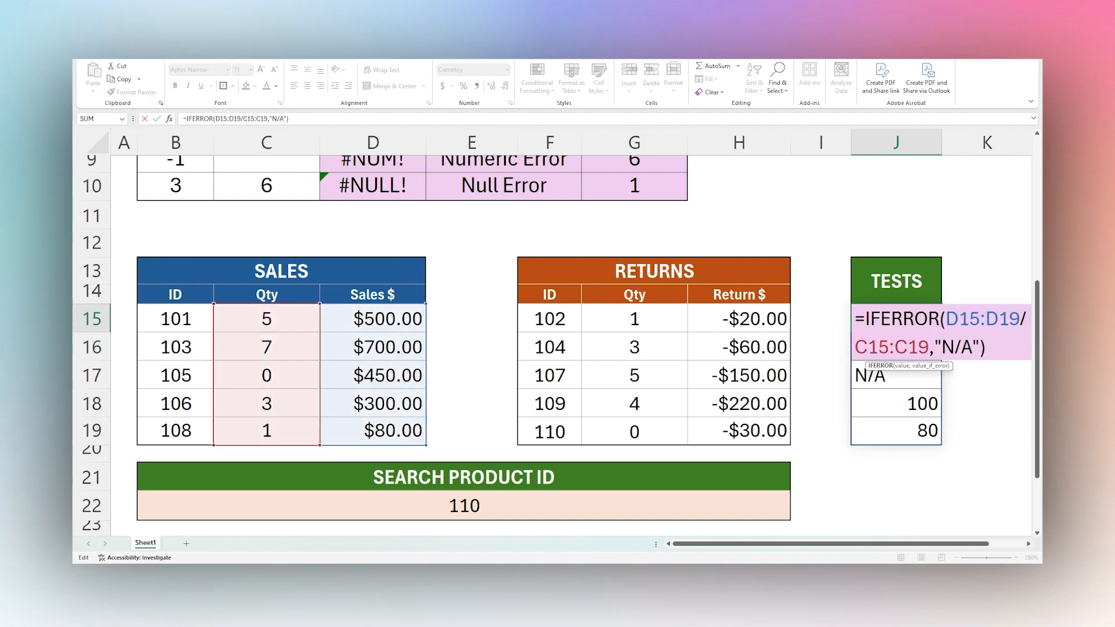
{"action": "left_click_drag", "start_coordinate": [977, 344], "coordinate": [933, 347]}
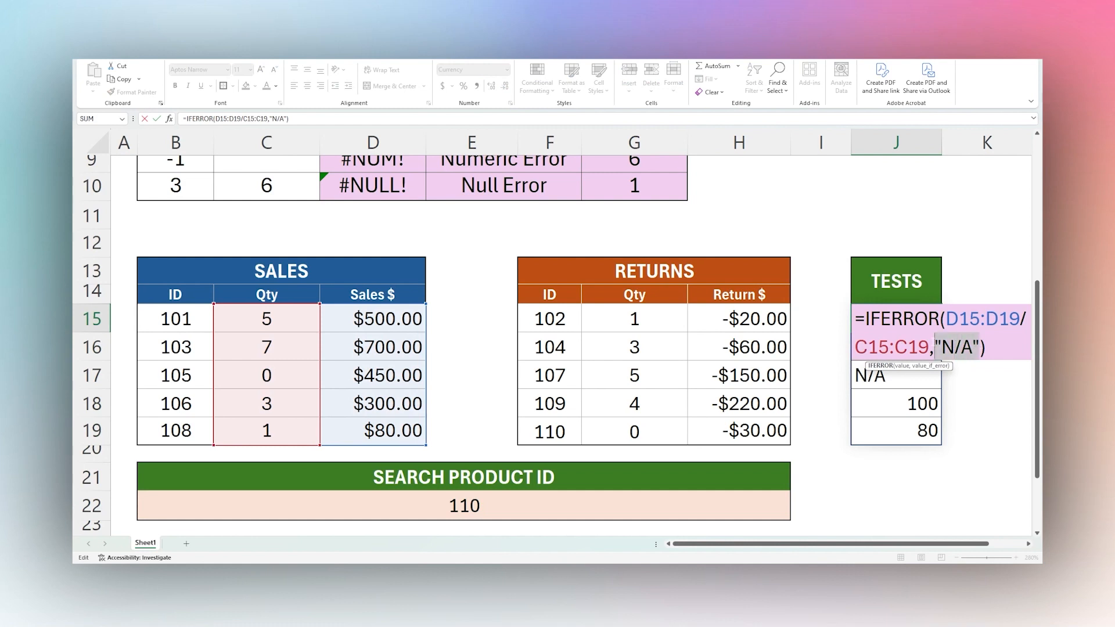
{"action": "key", "text": "Escape"}
{"action": "left_click_drag", "start_coordinate": [629, 318], "coordinate": [743, 430]}
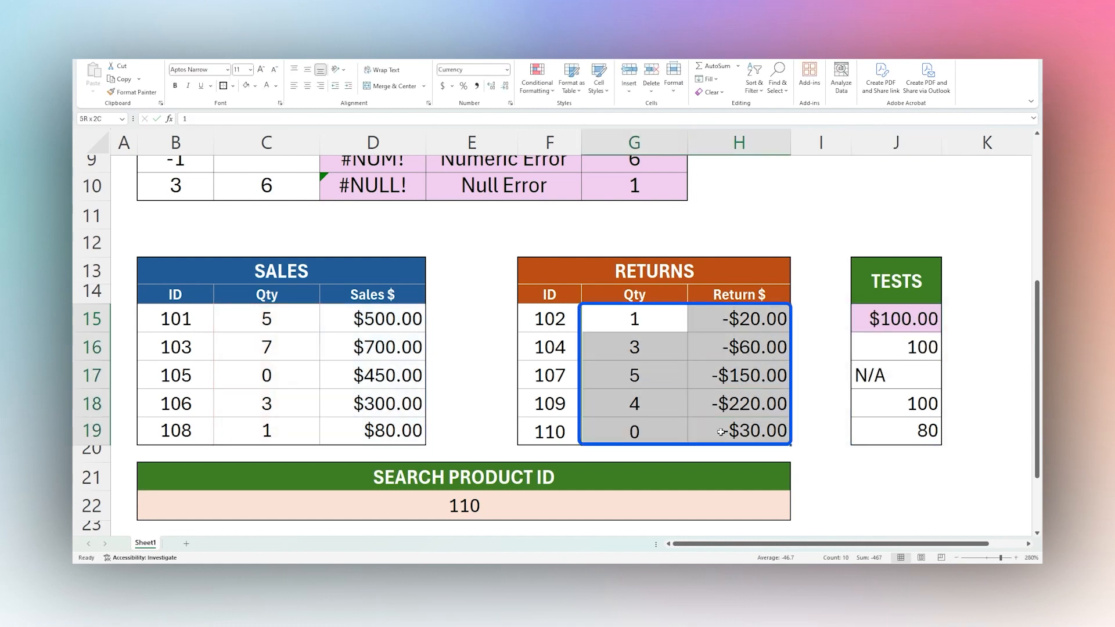
Try text in the Sales quantity of product 105 (C17), entering N/A and replacing it with a first name
{"action": "left_click", "coordinate": [282, 382]}
{"action": "type", "text": "N/a"}
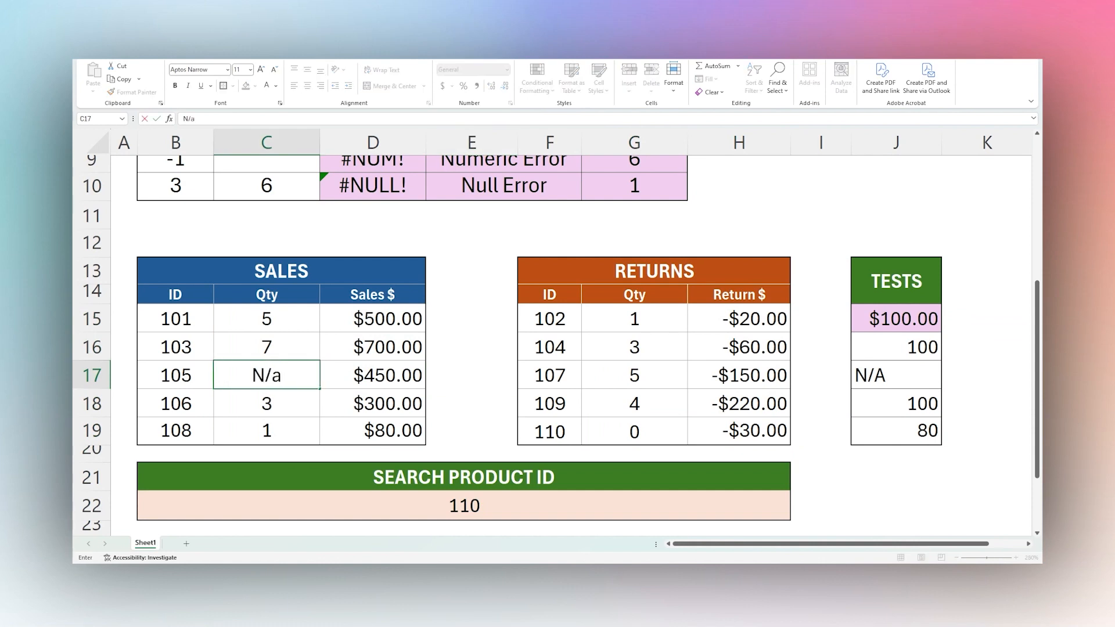
{"action": "key", "text": "Return"}
{"action": "left_click", "coordinate": [273, 370]}
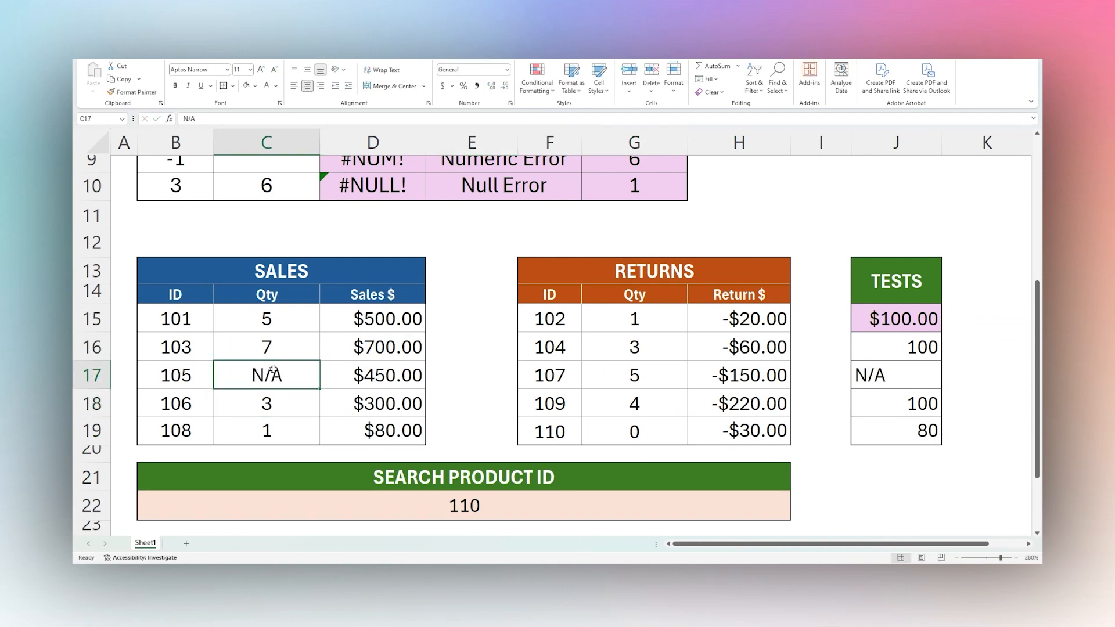
{"action": "type", "text": "Tom"}
{"action": "key", "text": "Return"}
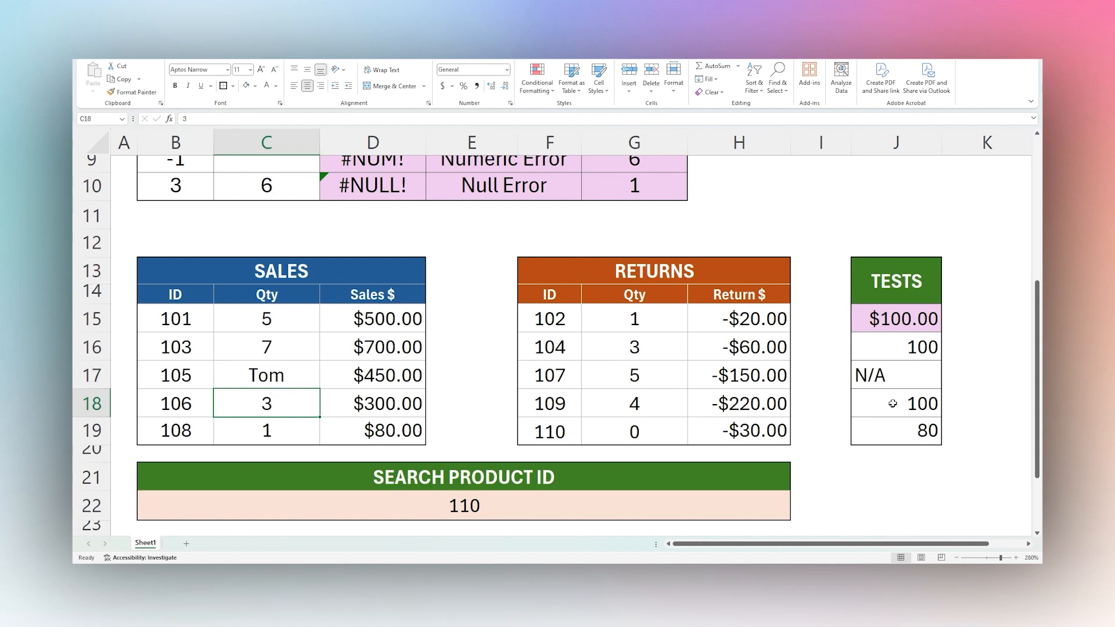
{"action": "left_click", "coordinate": [891, 383]}
Remove the IFERROR wrapper and its "N/A" fallback from J15, leaving =D15:D19/C15:C19
{"action": "left_click", "coordinate": [899, 319]}
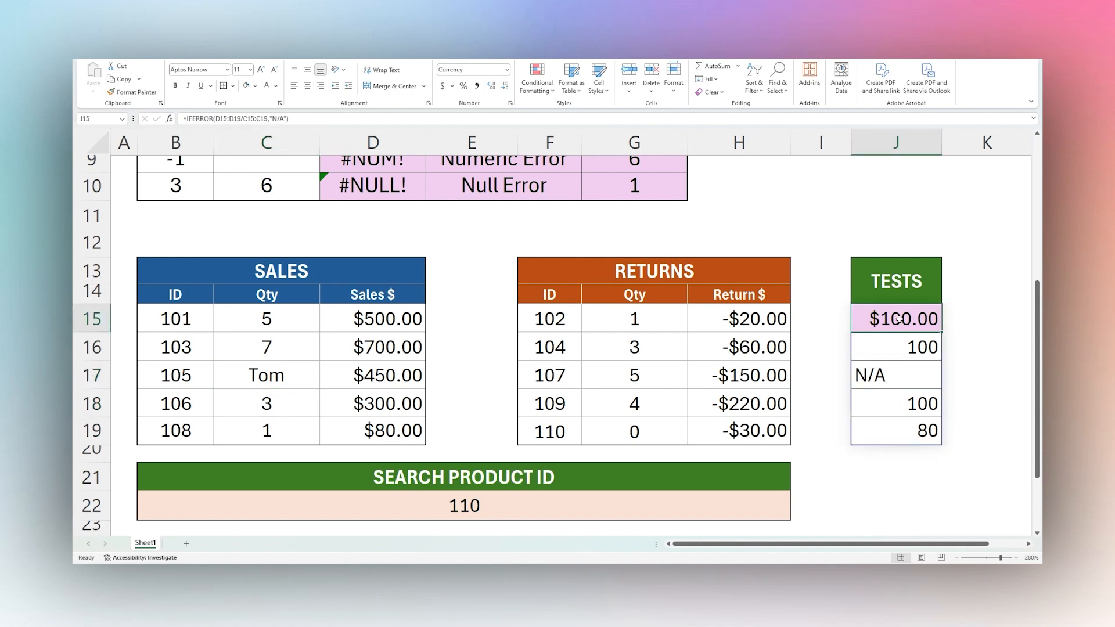
{"action": "double_click", "coordinate": [883, 318]}
{"action": "left_click_drag", "start_coordinate": [865, 318], "coordinate": [945, 318]}
{"action": "key", "text": "BackSpace"}
{"action": "key", "text": "BackSpace"}
{"action": "key", "text": "BackSpace"}
{"action": "key", "text": "BackSpace"}
{"action": "key", "text": "BackSpace"}
{"action": "key", "text": "BackSpace"}
{"action": "key", "text": "BackSpace"}
{"action": "key", "text": "BackSpace"}
{"action": "key", "text": "Return"}
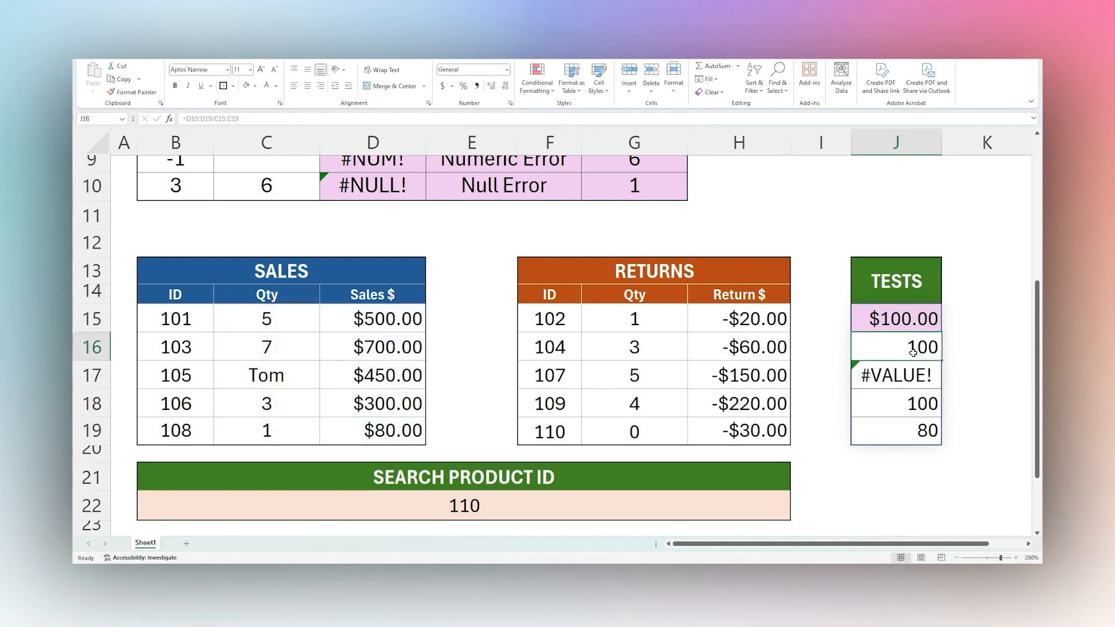
{"action": "left_click", "coordinate": [908, 376]}
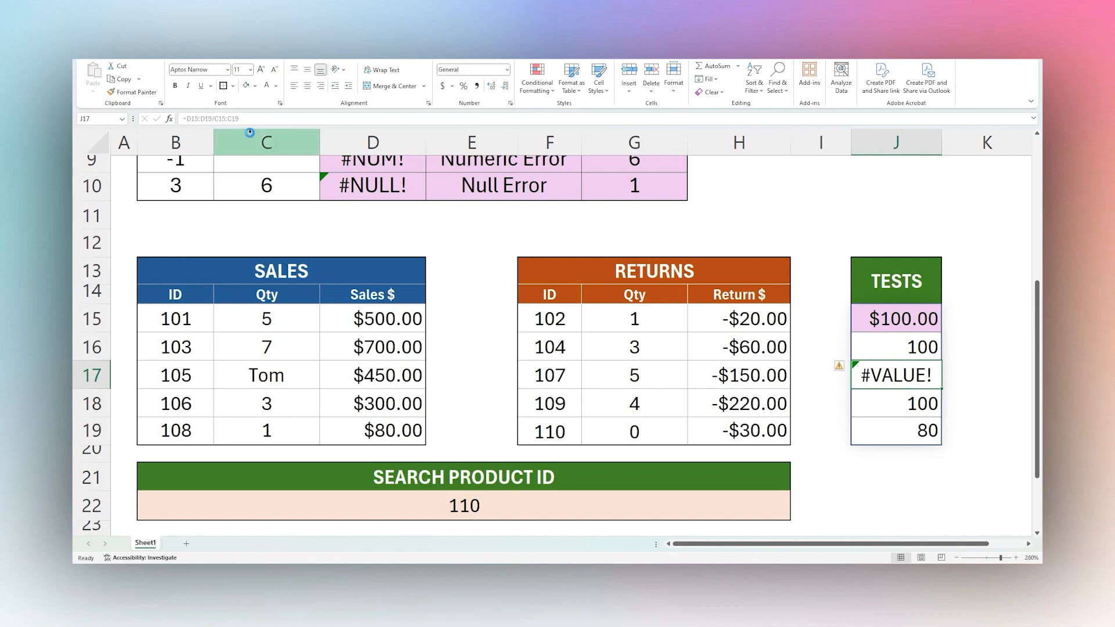
Undo the removal of IFERROR in J15 and set the quantity in C17 to 0
{"action": "key", "text": "ctrl+z"}
{"action": "left_click", "coordinate": [275, 378]}
{"action": "type", "text": "0"}
{"action": "key", "text": "Return"}
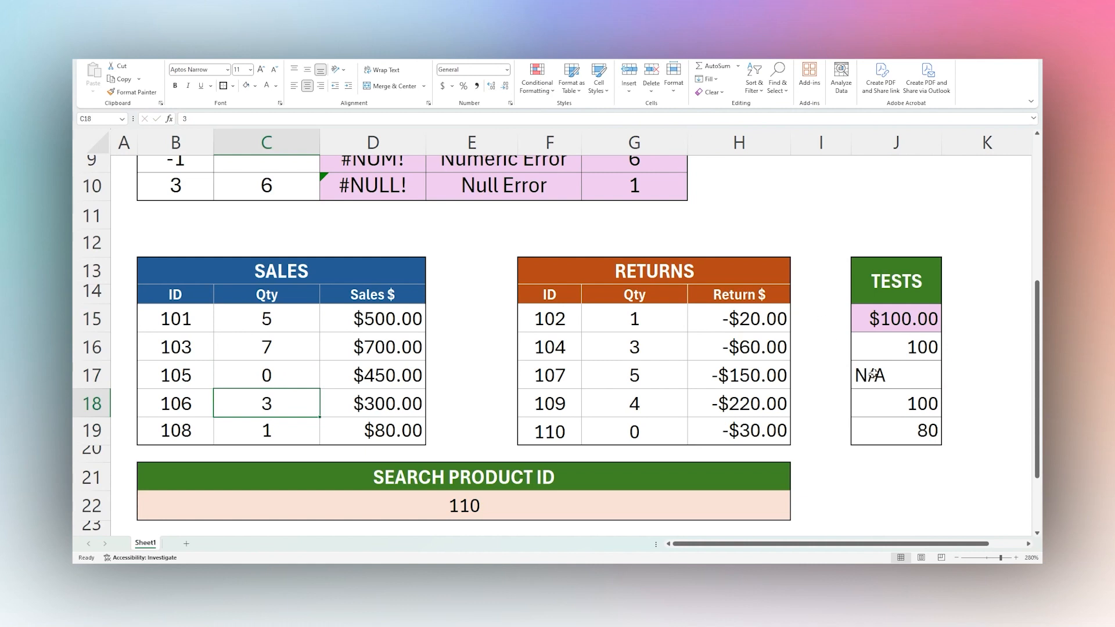
Clear J15 and enter =VALUE(C15:C19) to convert the Sales quantities to numbers
{"action": "left_click", "coordinate": [877, 329]}
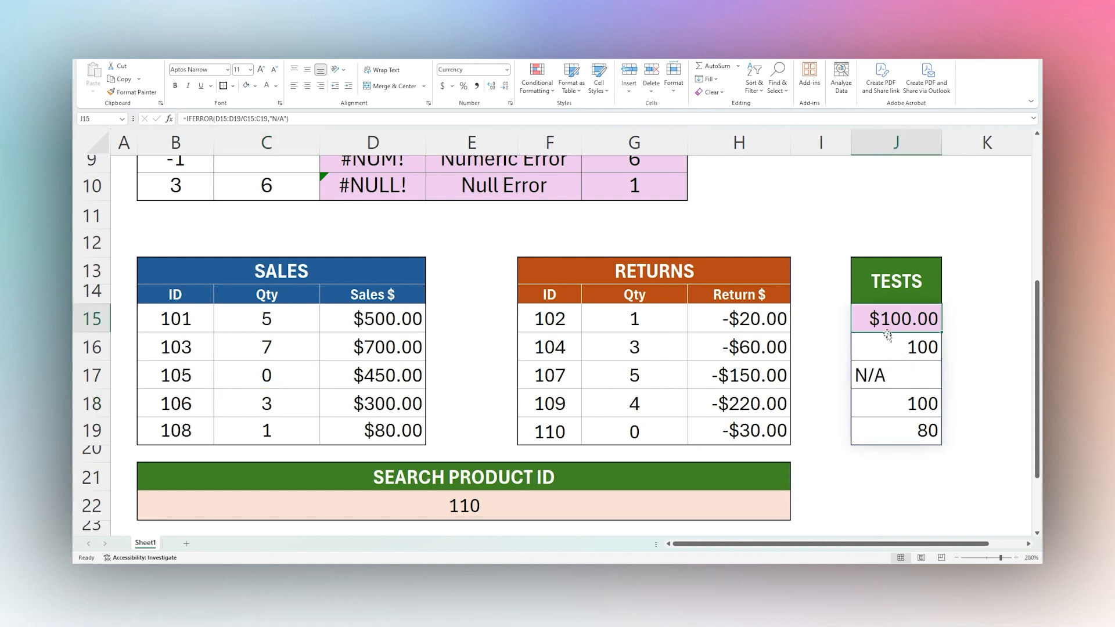
{"action": "key", "text": "Delete"}
{"action": "type", "text": "=value("}
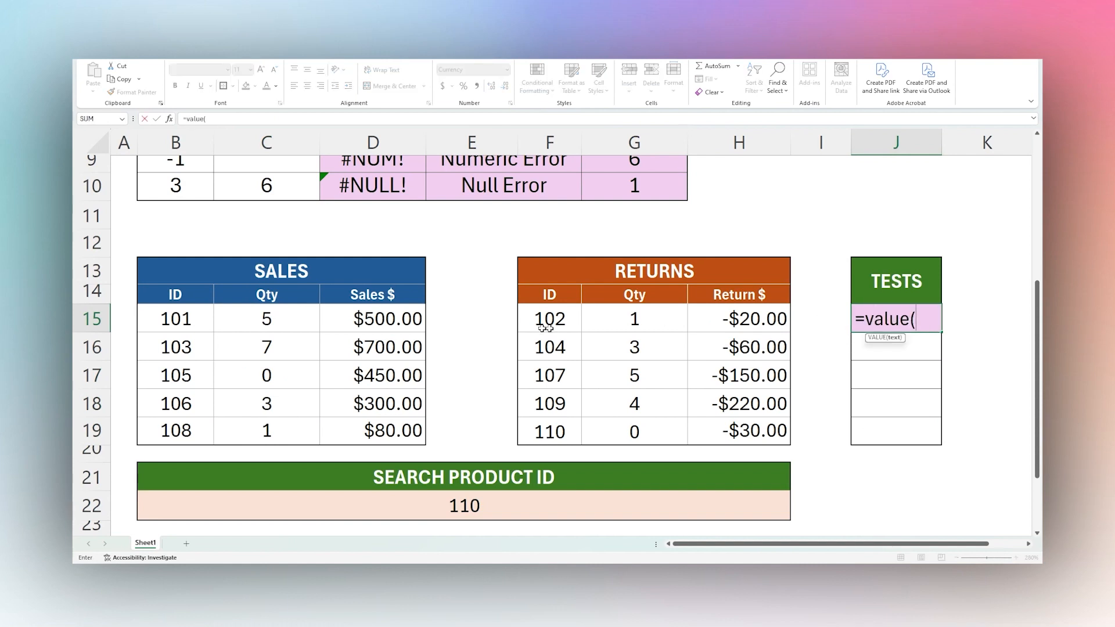
{"action": "left_click_drag", "start_coordinate": [276, 314], "coordinate": [276, 434]}
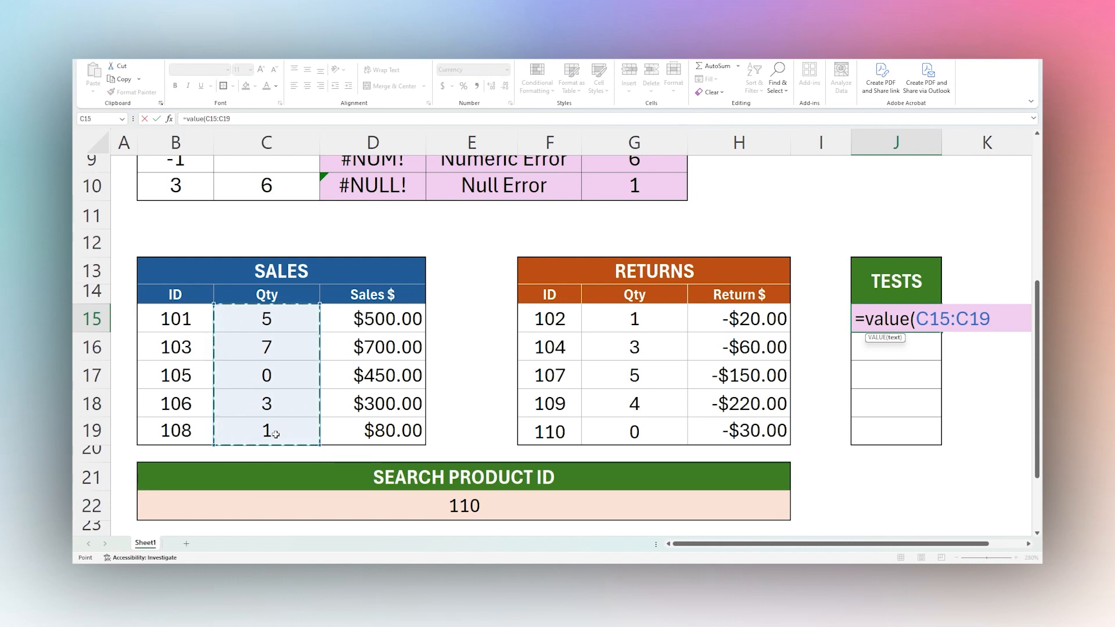
{"action": "type", "text": ")"}
{"action": "key", "text": "Return"}
{"action": "left_click", "coordinate": [914, 315]}
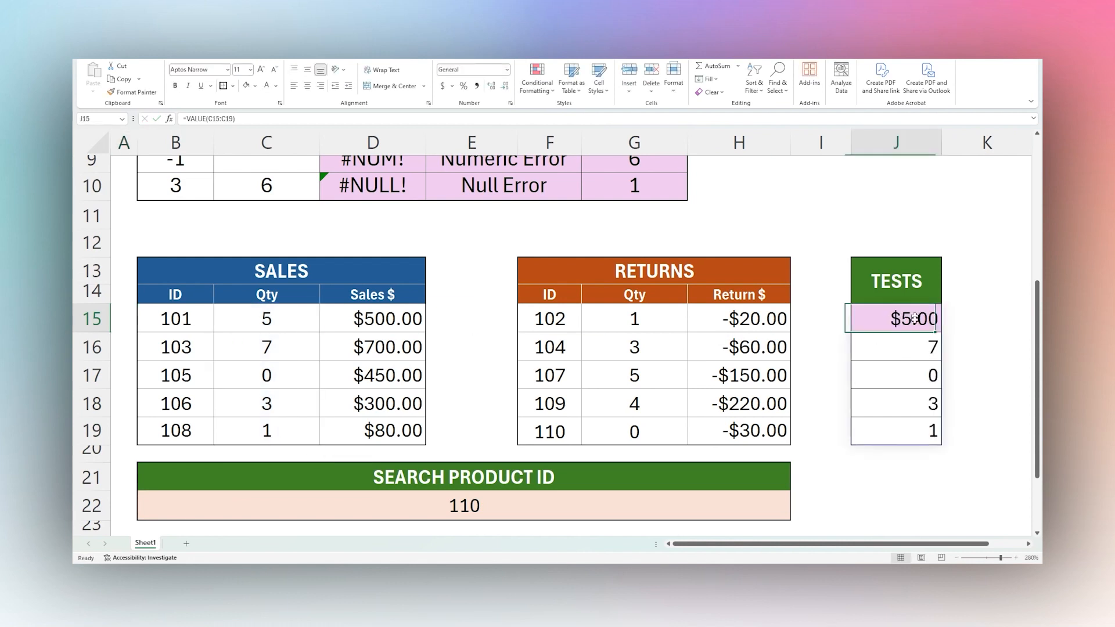
Wrap the J15 formula in SUM so it reads =SUM(VALUE(C15:C19)), and check it against the Sales quantities
{"action": "double_click", "coordinate": [899, 317]}
{"action": "left_click", "coordinate": [865, 319]}
{"action": "type", "text": "sum("}
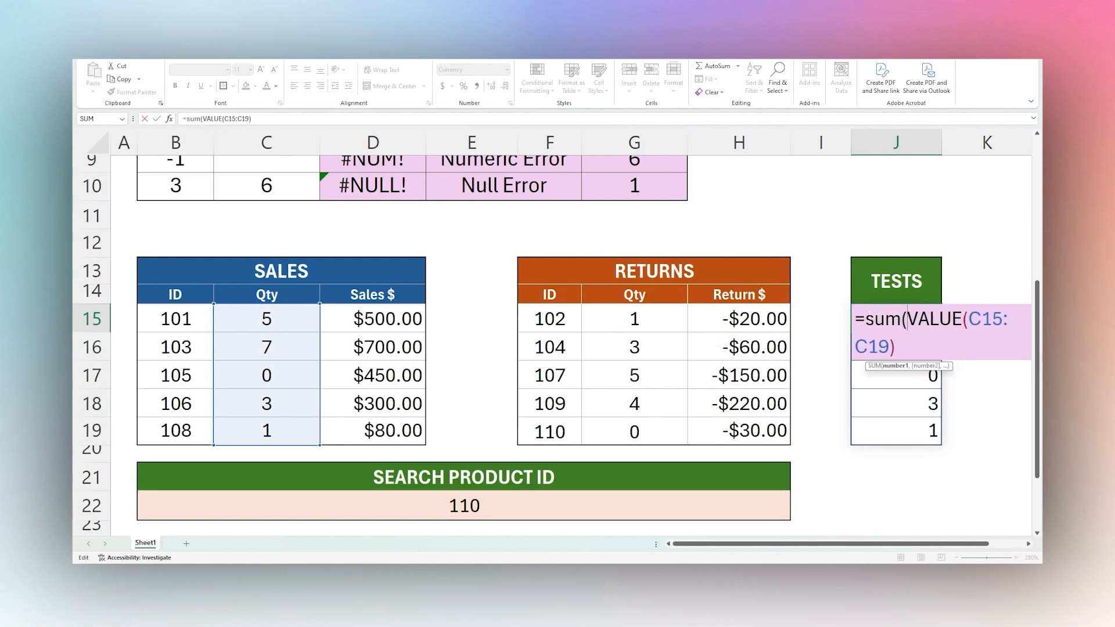
{"action": "key", "text": "End"}
{"action": "key", "text": "Return"}
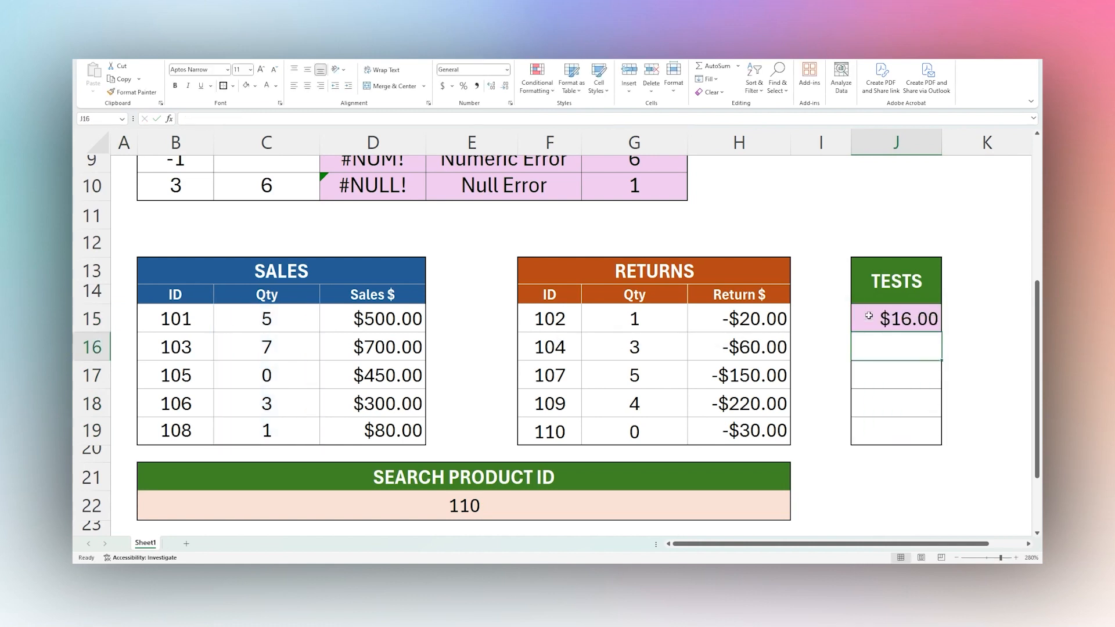
{"action": "left_click", "coordinate": [876, 317]}
{"action": "left_click_drag", "start_coordinate": [301, 317], "coordinate": [264, 428]}
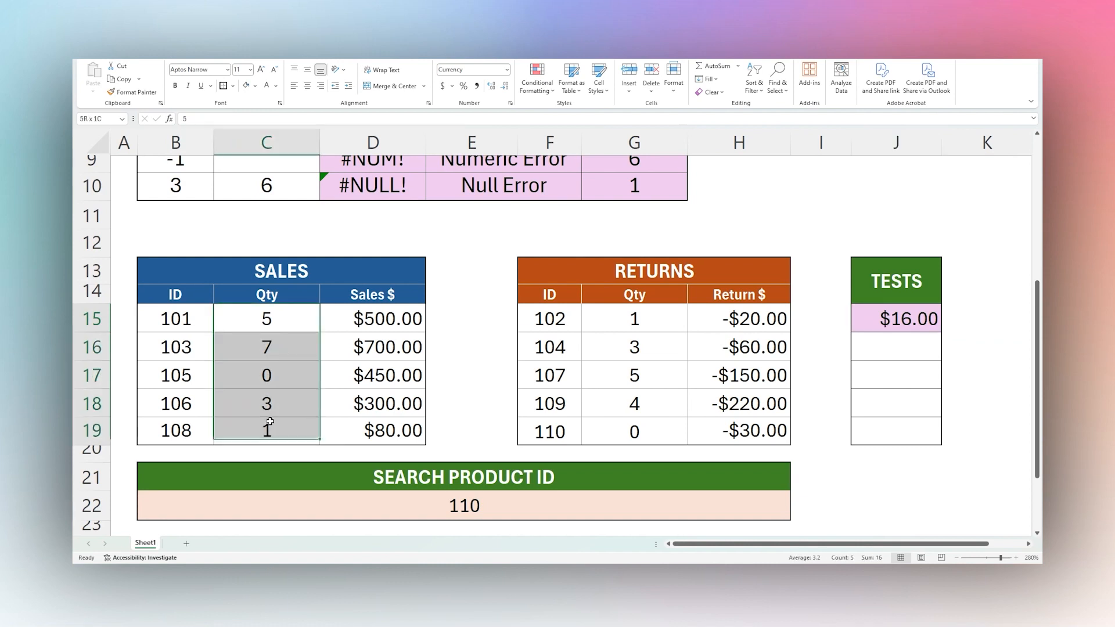
Enter N/A as the Sales quantity of product 105 in C17 to test the SUM formula
{"action": "left_click", "coordinate": [280, 377]}
{"action": "type", "text": "N/A"}
{"action": "key", "text": "Return"}
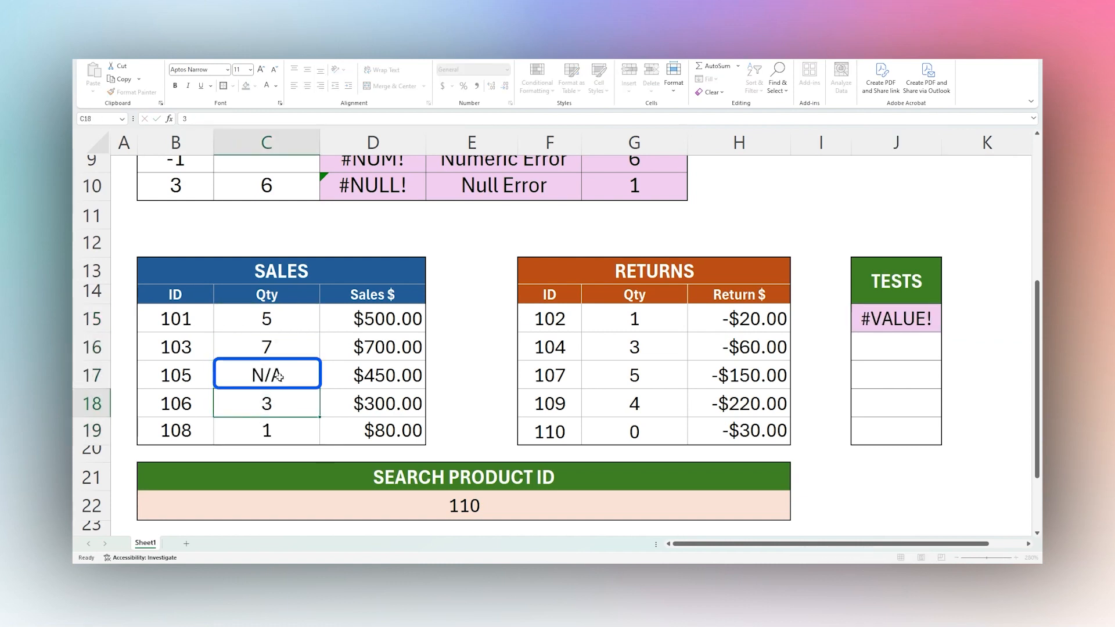
{"action": "left_click", "coordinate": [897, 319]}
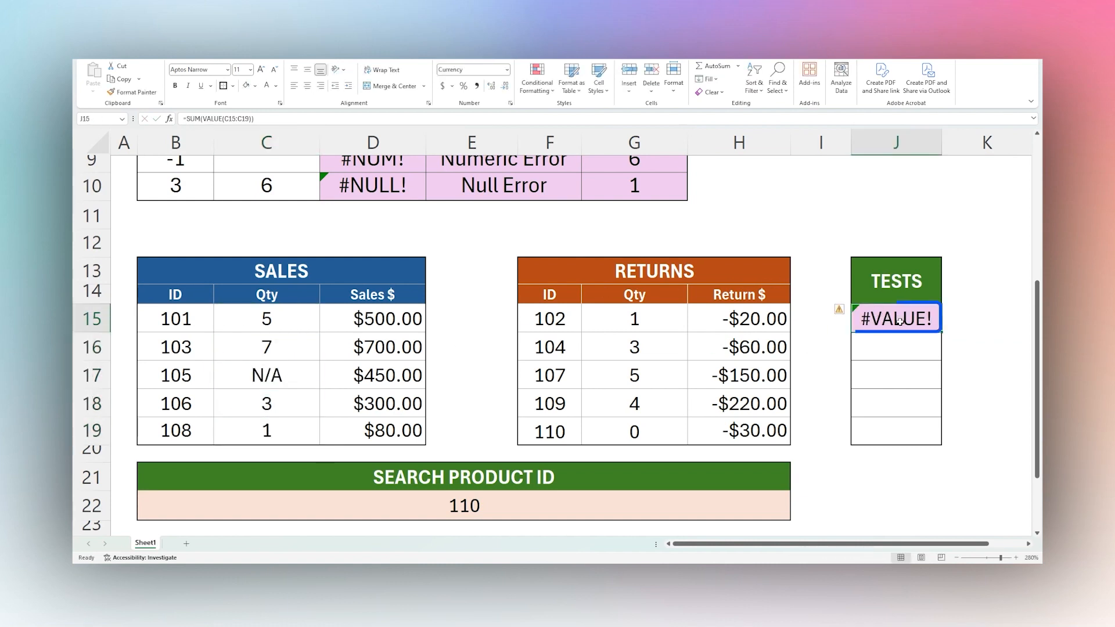
Nest IFERROR with a fallback of 0 inside the J15 sum: =SUM(IFERROR(VALUE(C15:C19),0))
{"action": "double_click", "coordinate": [899, 320]}
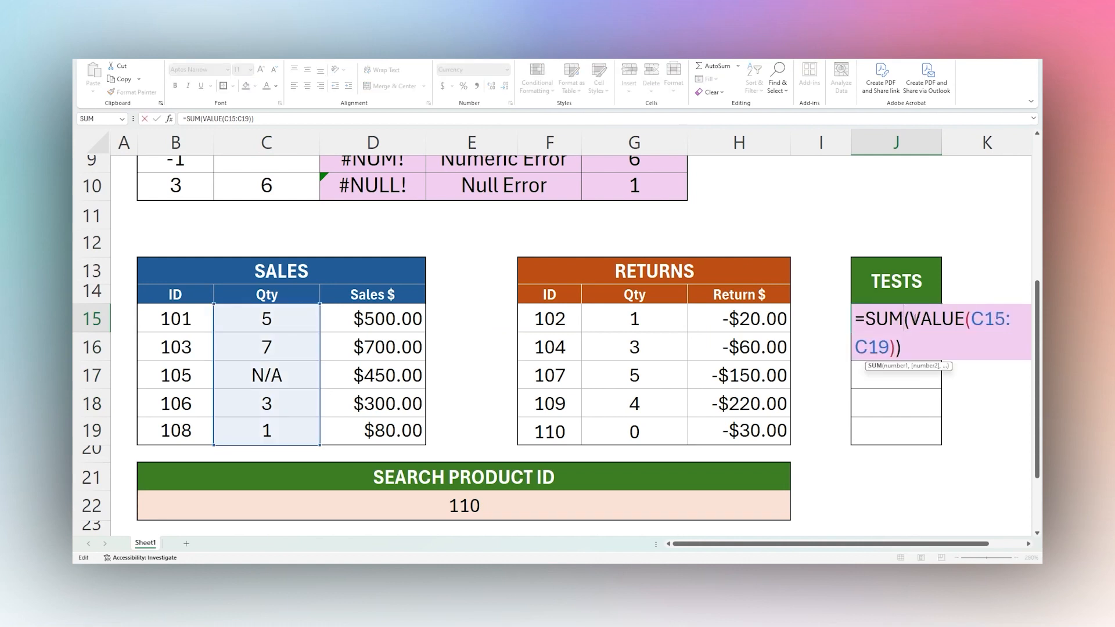
{"action": "left_click", "coordinate": [909, 319]}
{"action": "type", "text": "IFERROR("}
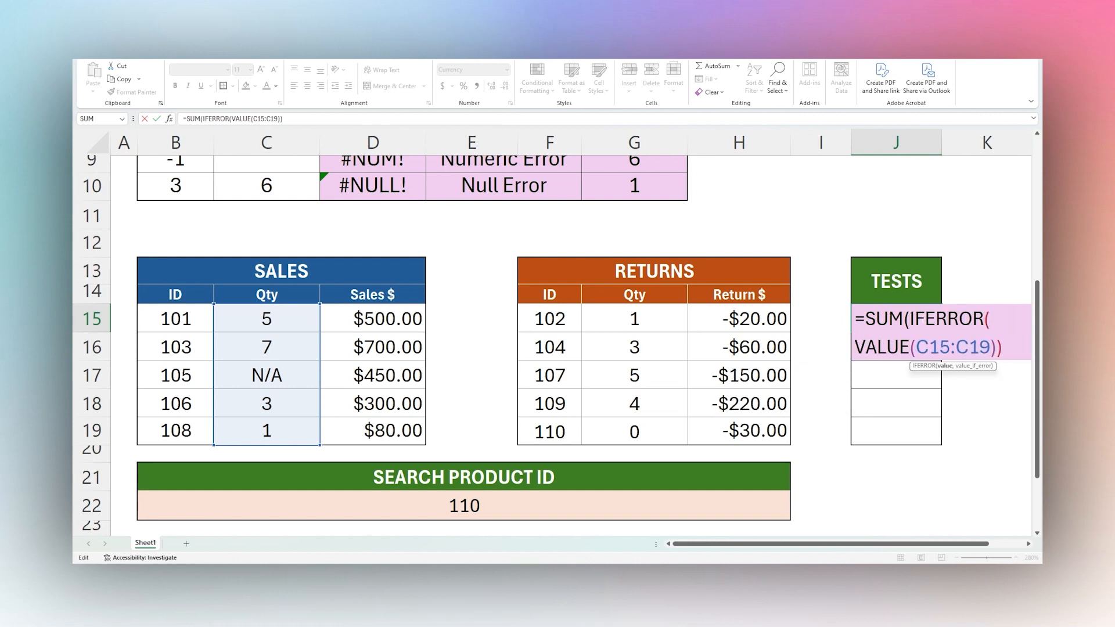
{"action": "key", "text": "End"}
{"action": "key", "text": "Left"}
{"action": "type", "text": ",0)"}
{"action": "key", "text": "ctrl+Return"}
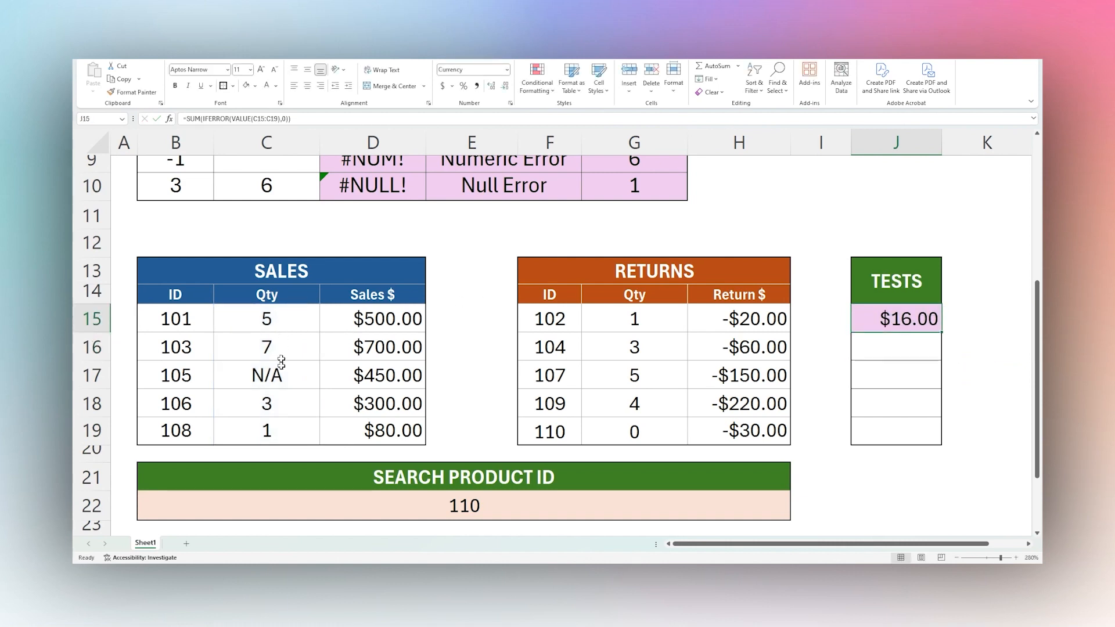
Set the Sales quantity in C17 to 2 and check the sum in J15
{"action": "left_click", "coordinate": [282, 380]}
{"action": "type", "text": "2"}
{"action": "key", "text": "ctrl+Return"}
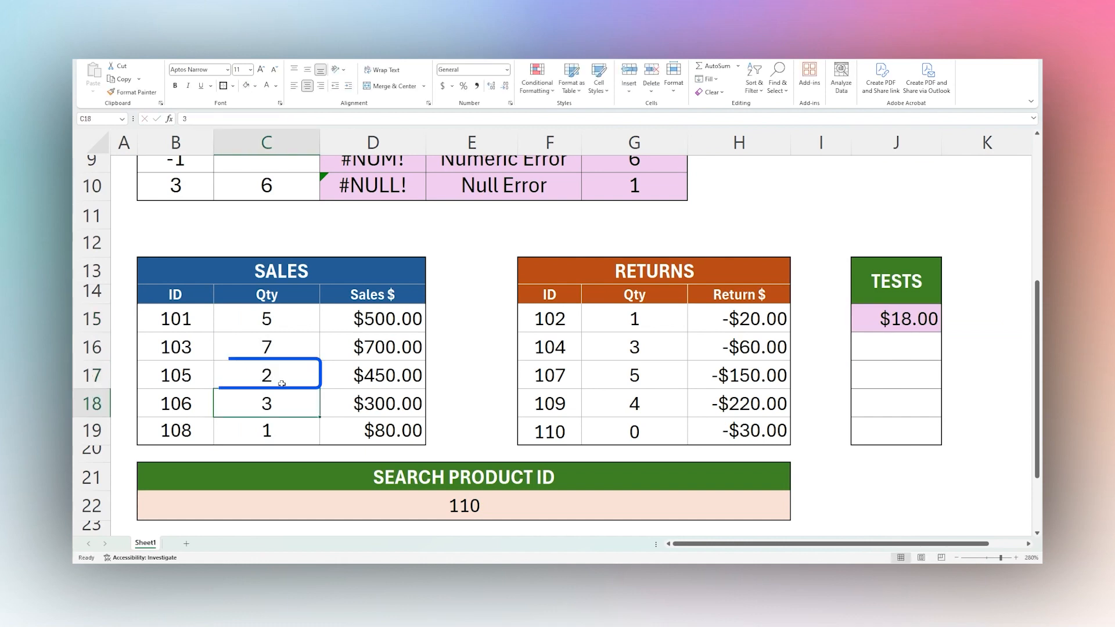
{"action": "left_click", "coordinate": [907, 319]}
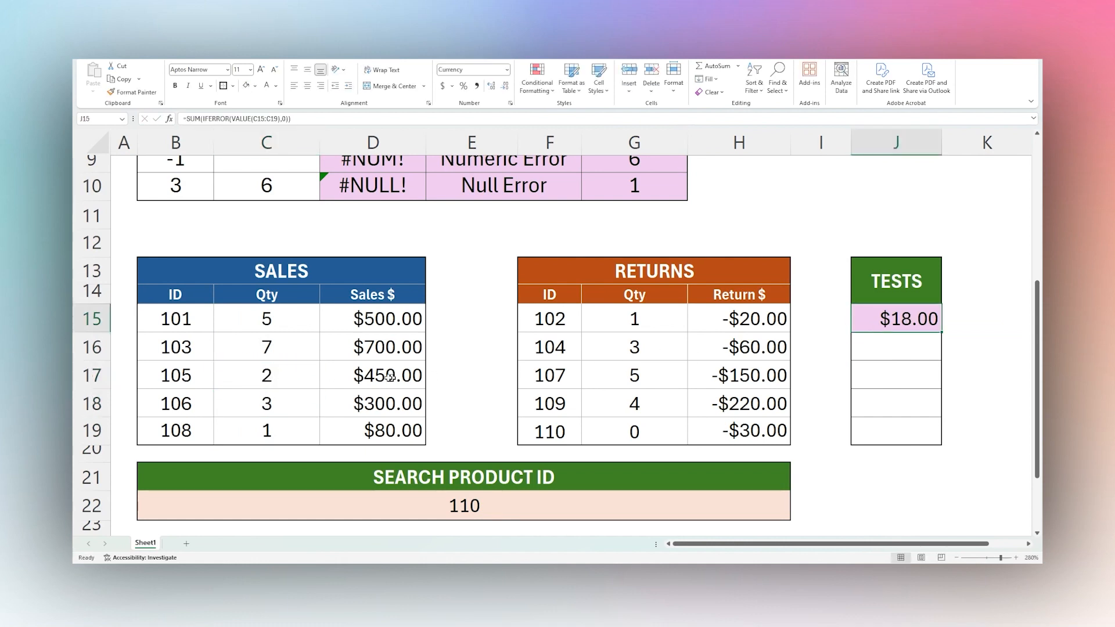
Set the Sales quantity of product 105 in C17 back to 0
{"action": "left_click", "coordinate": [288, 372]}
{"action": "key", "text": "BackSpace"}
{"action": "type", "text": "0"}
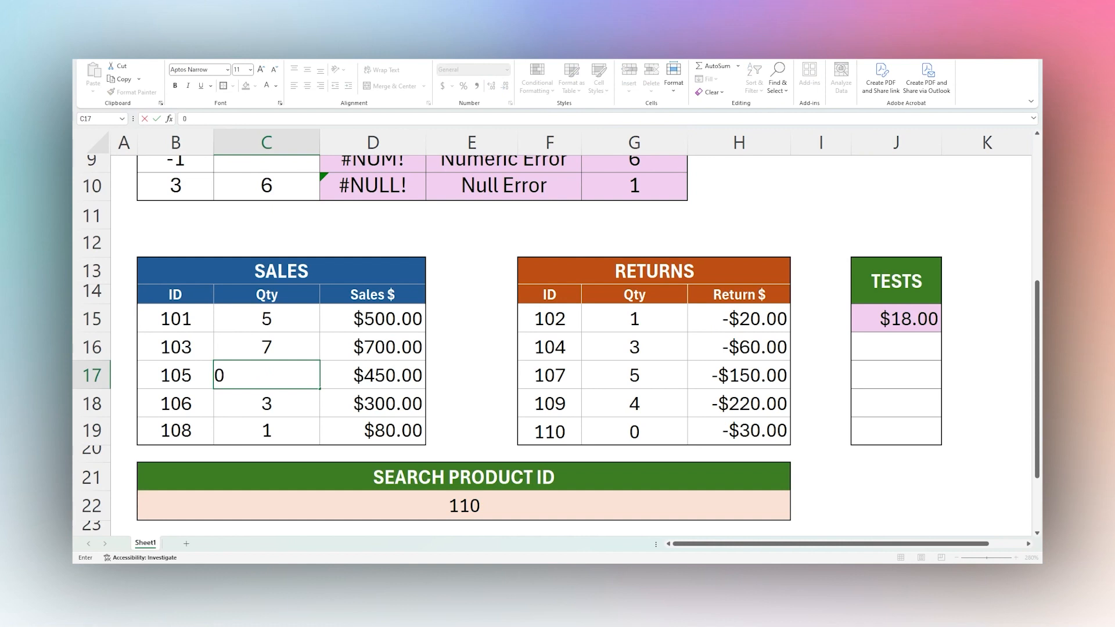
{"action": "key", "text": "Return"}
Examine the Sales and Returns tables along with the product ID search and result areas below them
{"action": "scroll", "coordinate": [511, 317], "scroll_direction": "down", "scroll_amount": 3}
{"action": "scroll", "coordinate": [511, 317], "scroll_direction": "up", "scroll_amount": 2}
{"action": "scroll", "coordinate": [511, 317], "scroll_direction": "up", "scroll_amount": 2}
{"action": "scroll", "coordinate": [511, 317], "scroll_direction": "down", "scroll_amount": 3}
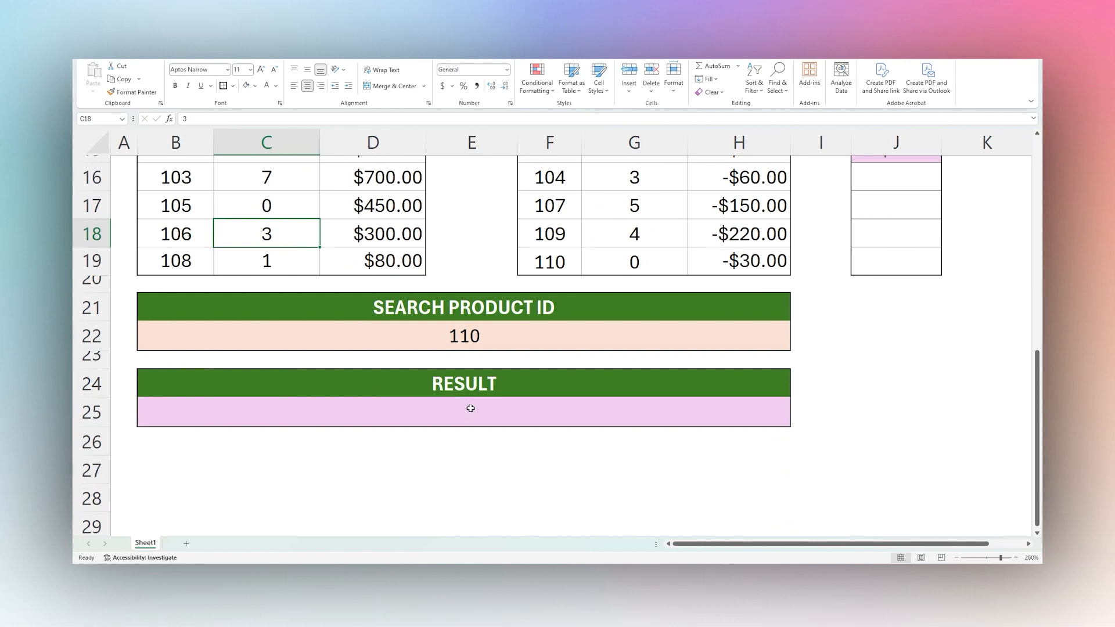
{"action": "scroll", "coordinate": [469, 407], "scroll_direction": "up", "scroll_amount": 1}
{"action": "left_click_drag", "start_coordinate": [168, 242], "coordinate": [174, 348]}
{"action": "left_click_drag", "start_coordinate": [279, 193], "coordinate": [289, 348]}
{"action": "left_click_drag", "start_coordinate": [656, 188], "coordinate": [691, 354]}
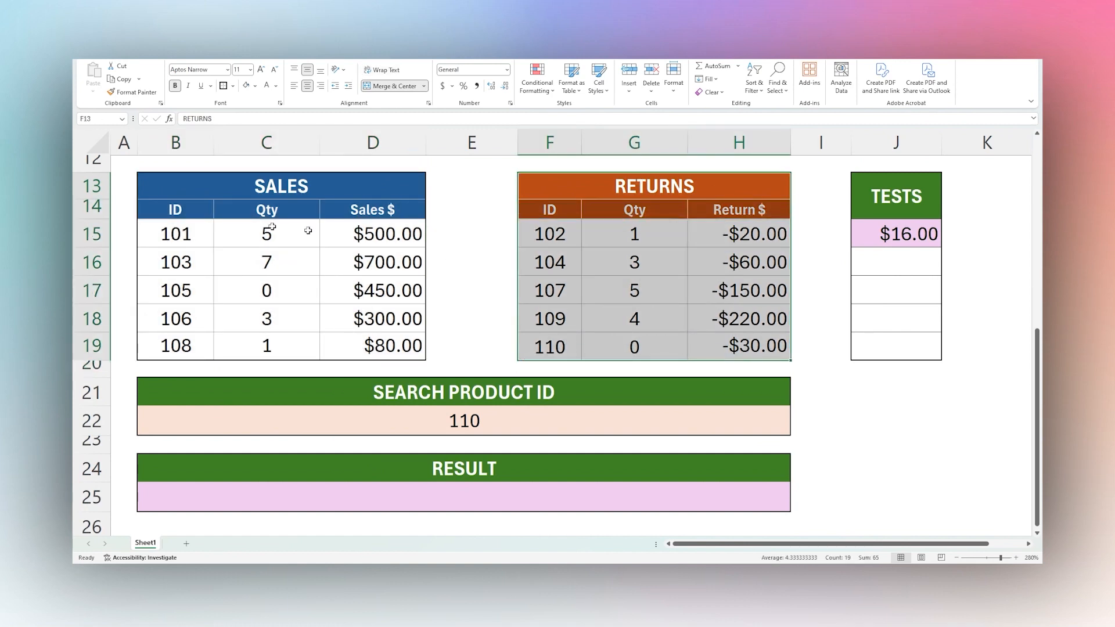
Review the product IDs in the Sales and Returns tables and set the search product ID in B22 to 111
{"action": "left_click_drag", "start_coordinate": [164, 236], "coordinate": [180, 348]}
{"action": "left_click_drag", "start_coordinate": [542, 230], "coordinate": [548, 348]}
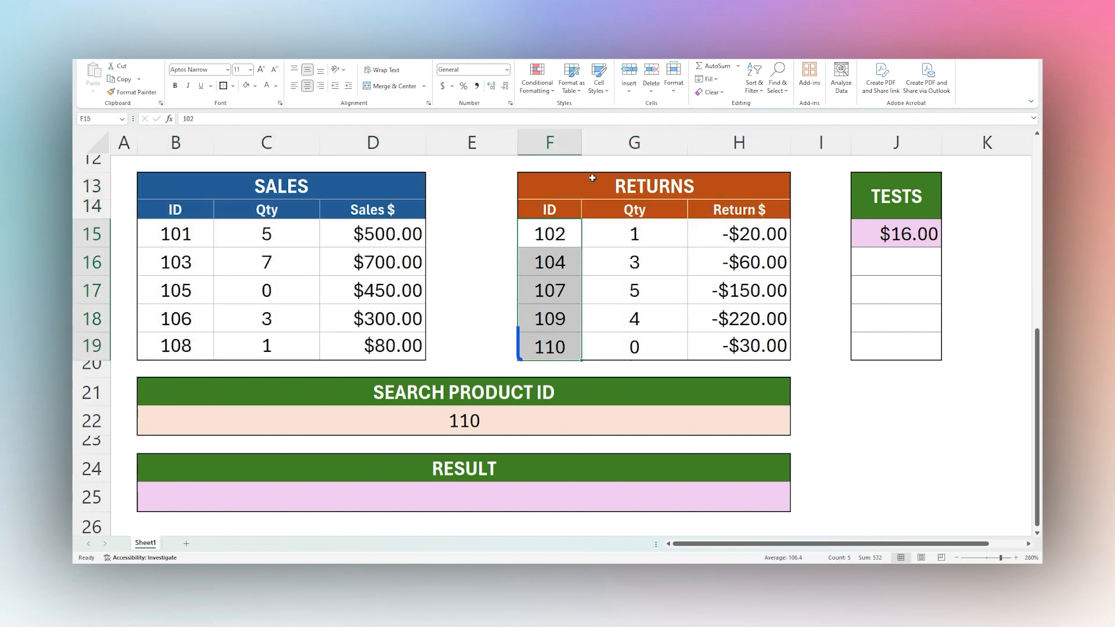
{"action": "left_click", "coordinate": [494, 417]}
{"action": "type", "text": "111"}
{"action": "key", "text": "Return"}
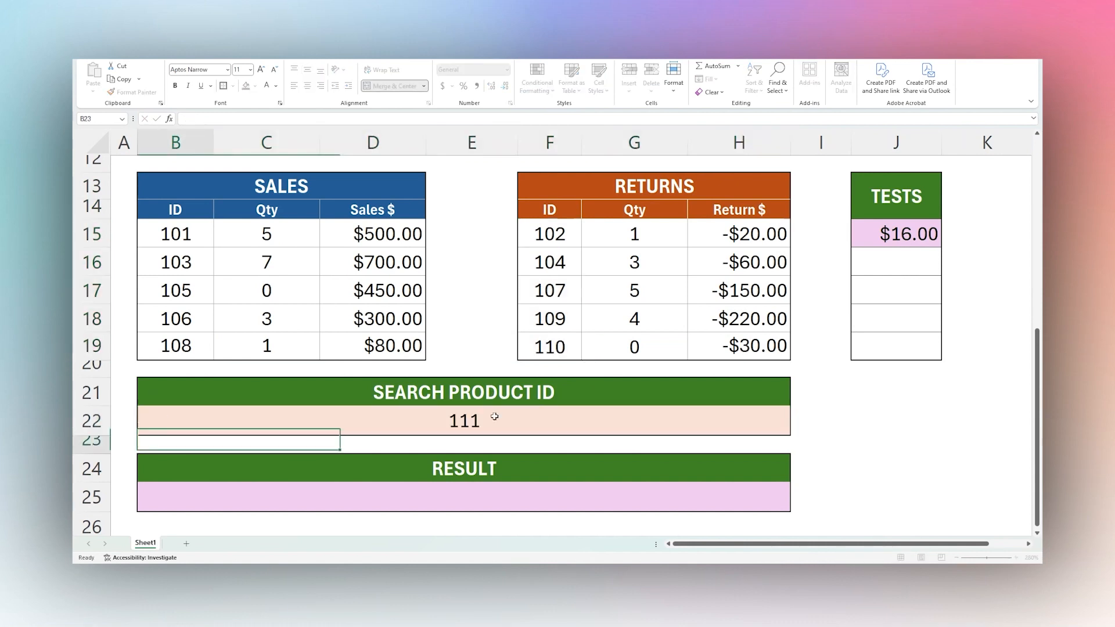
Start a VLOOKUP formula in the result cell B25 with the search product ID in B22 as the lookup value
{"action": "left_click", "coordinate": [480, 497]}
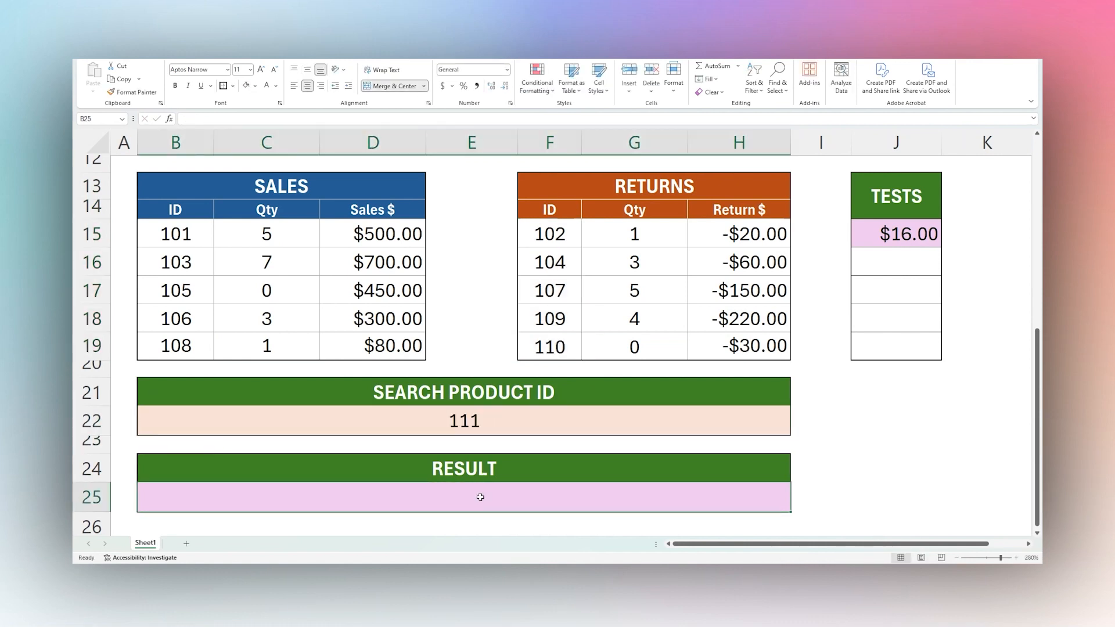
{"action": "type", "text": "VLOOKUP("}
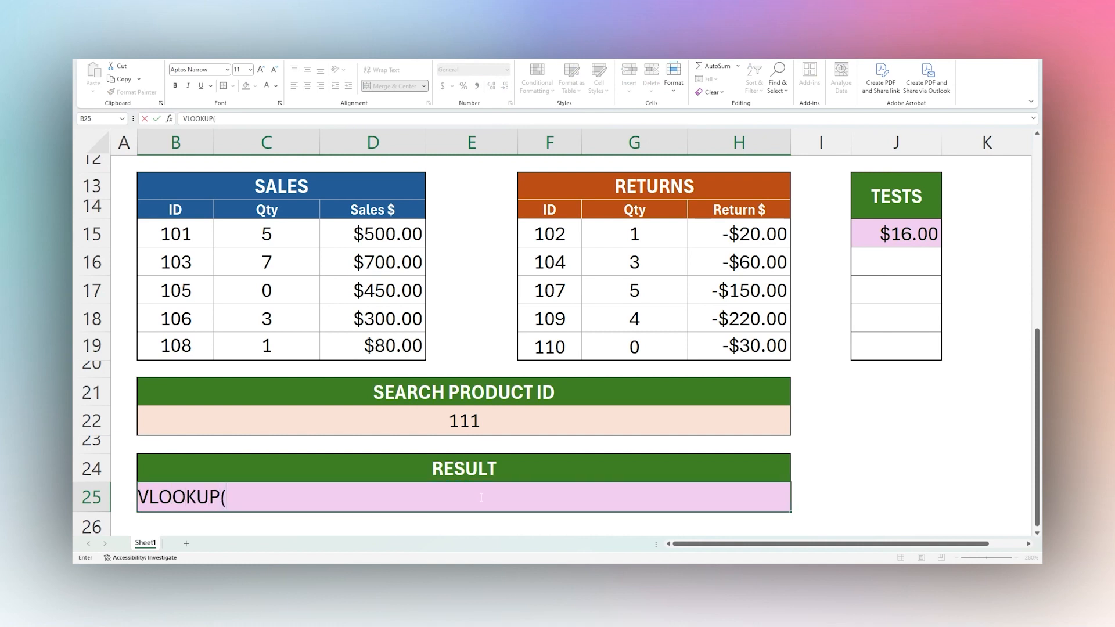
{"action": "left_click", "coordinate": [481, 497]}
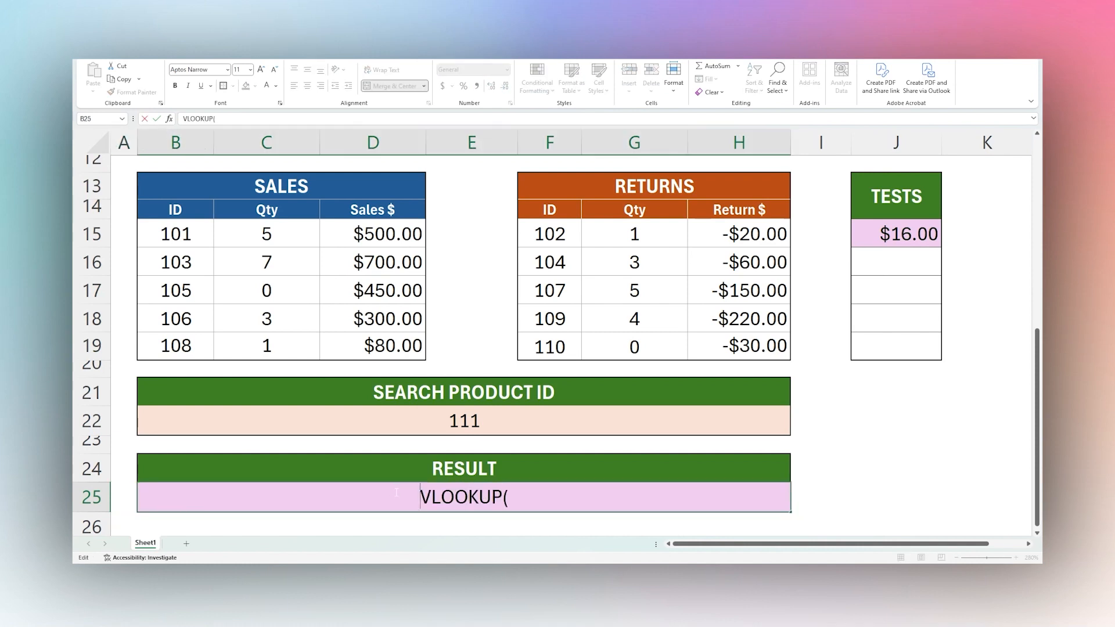
{"action": "type", "text": "="}
{"action": "key", "text": "End"}
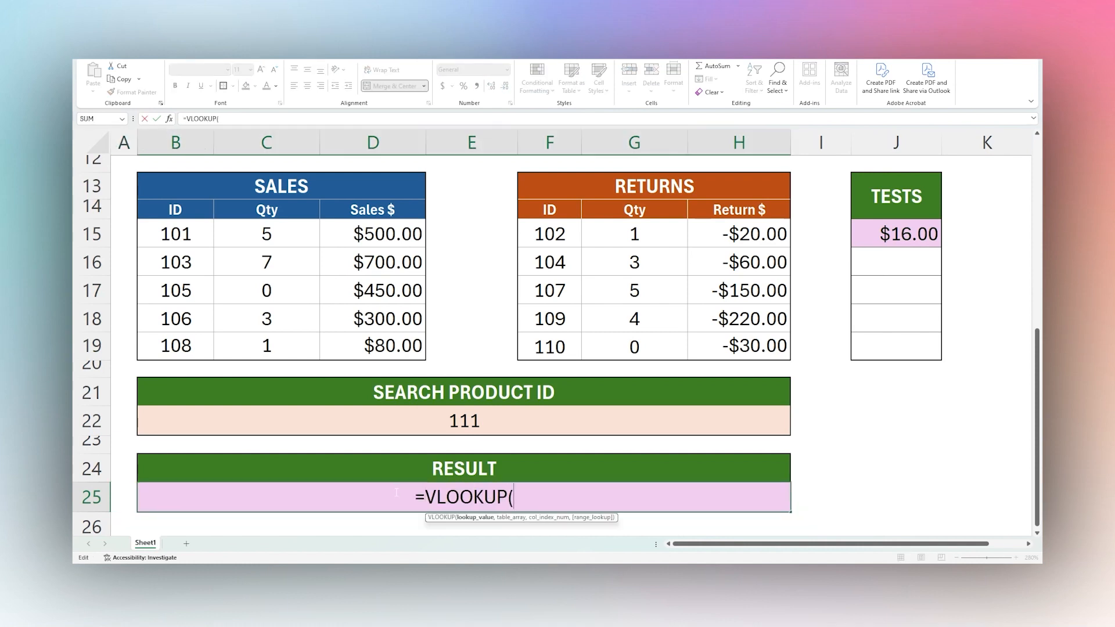
{"action": "left_click", "coordinate": [445, 423]}
{"action": "type", "text": ","}
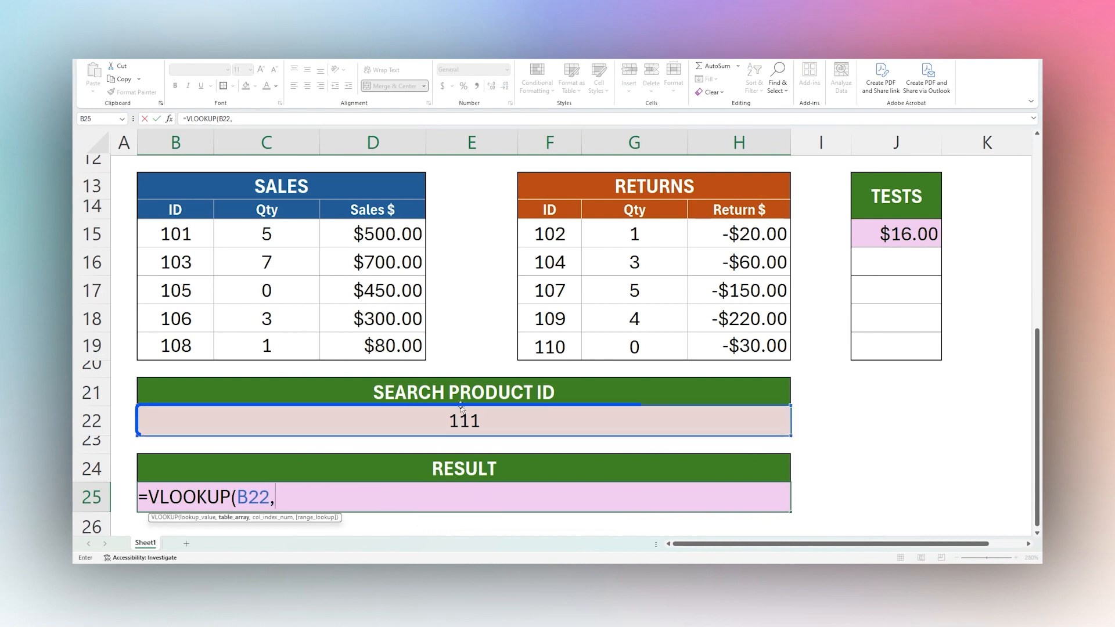
Complete the B25 lookup with the Sales table range, column 3 and exact match: =VLOOKUP(B22,B15:D19,3,FALSE)
{"action": "left_click_drag", "start_coordinate": [176, 233], "coordinate": [183, 347]}
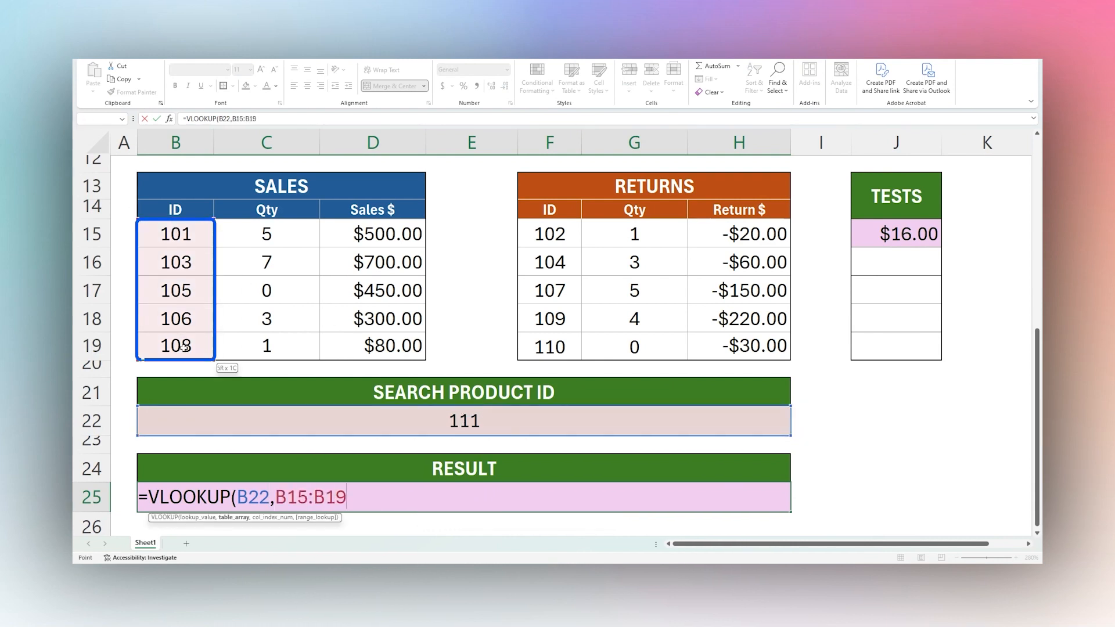
{"action": "key", "text": "BackSpace"}
{"action": "key", "text": "BackSpace"}
{"action": "key", "text": "BackSpace"}
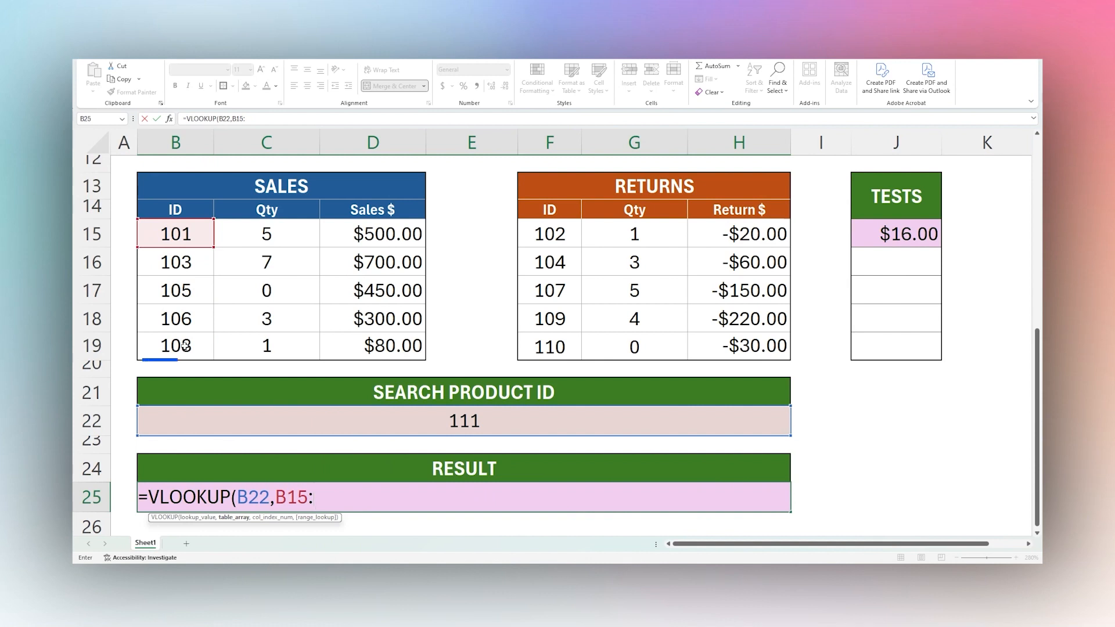
{"action": "type", "text": "D"}
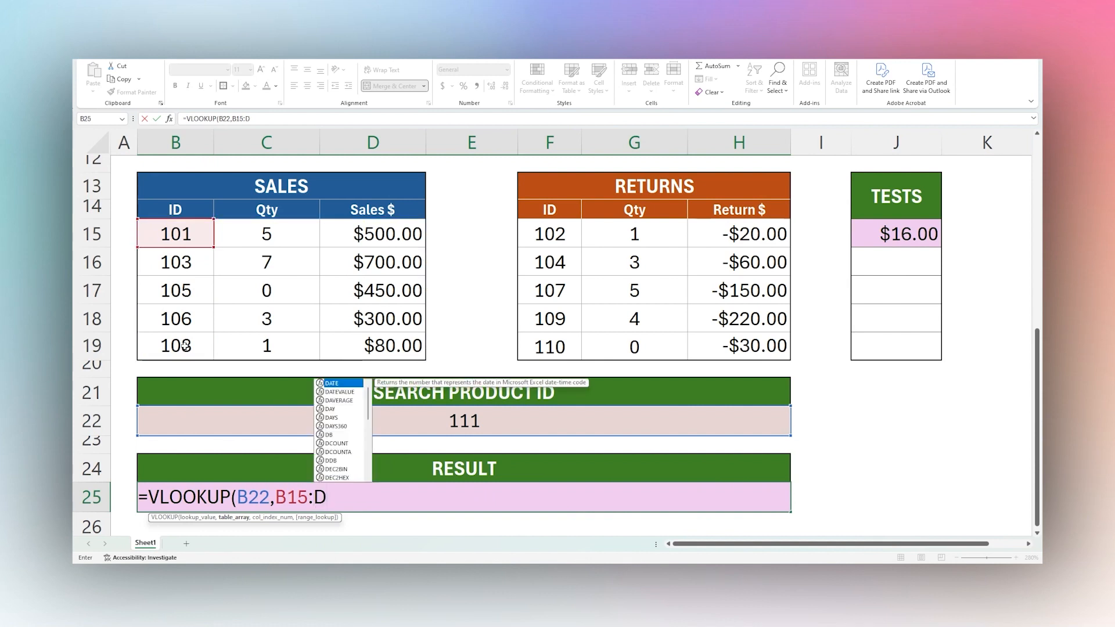
{"action": "type", "text": "10"}
{"action": "key", "text": "BackSpace"}
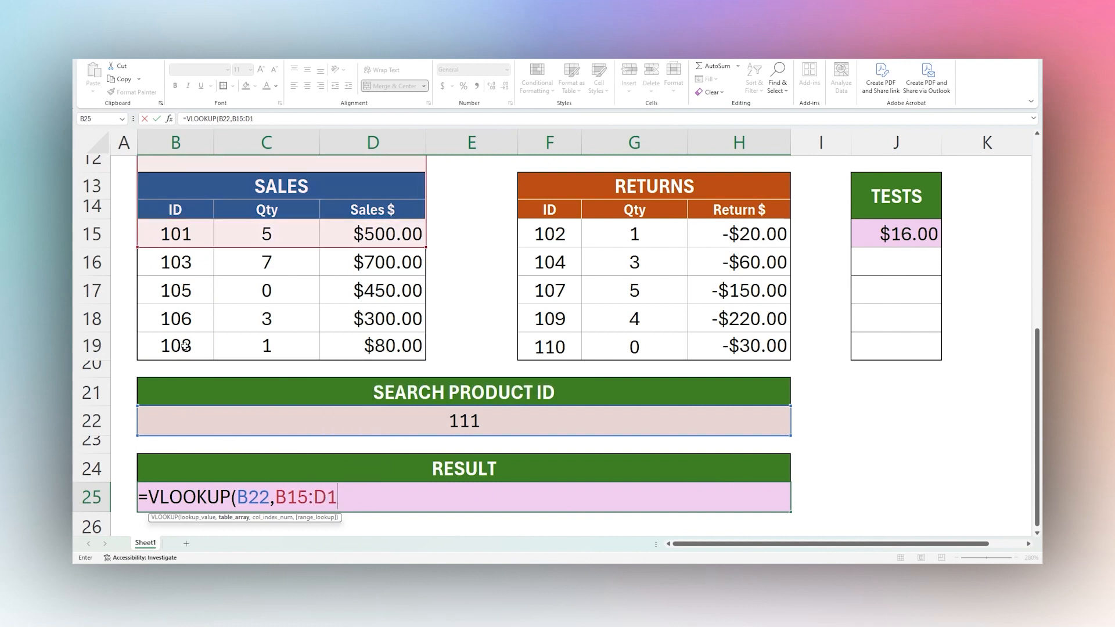
{"action": "type", "text": "9,"}
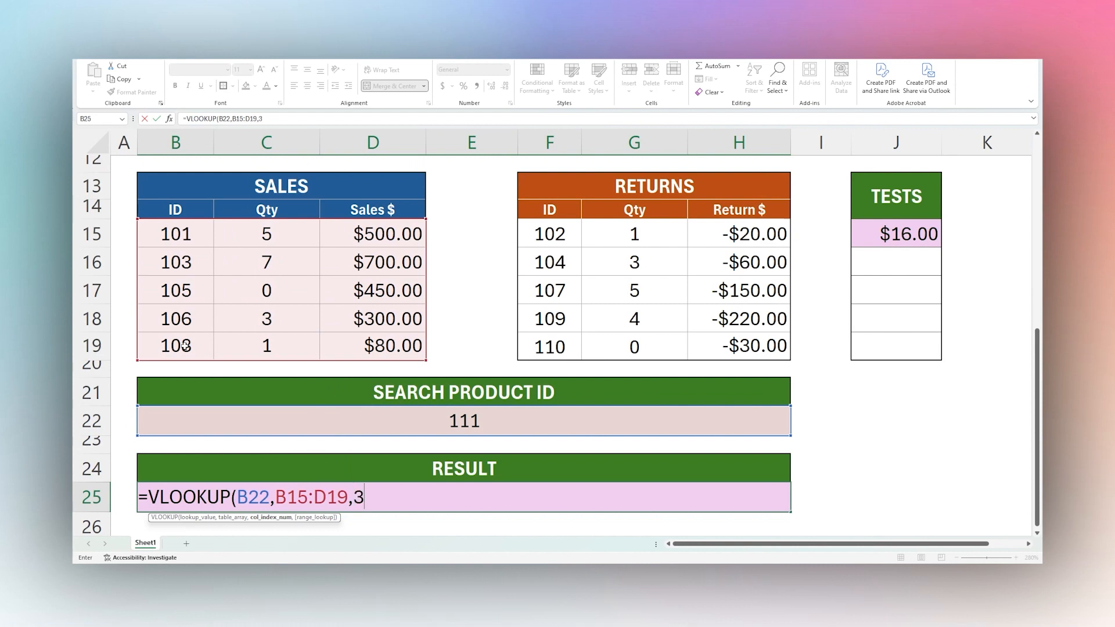
{"action": "type", "text": "3,false)"}
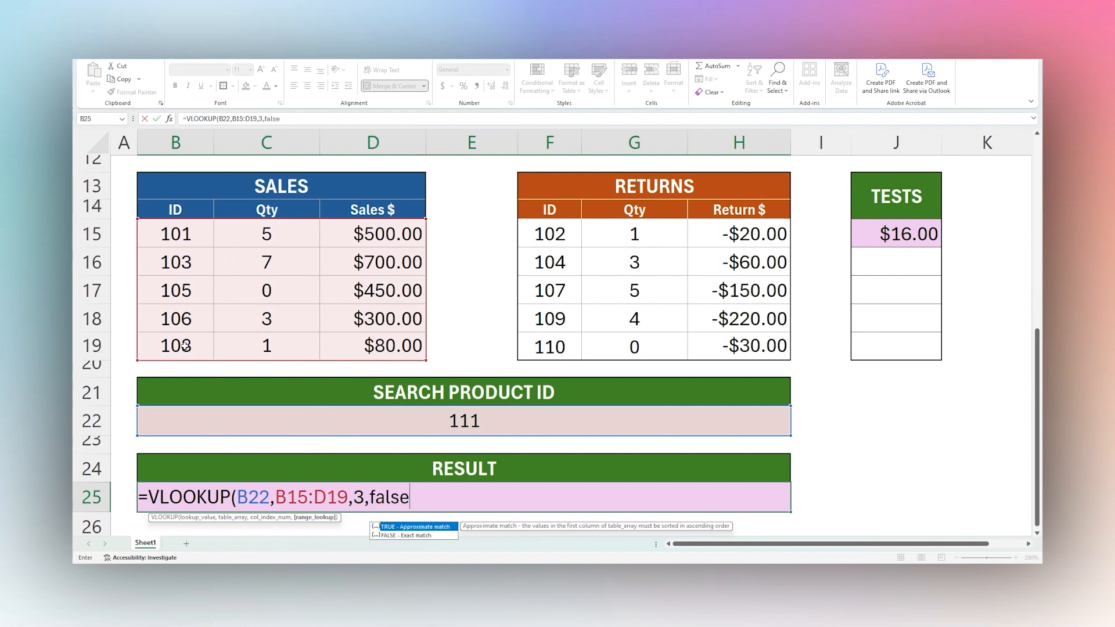
{"action": "key", "text": "Return"}
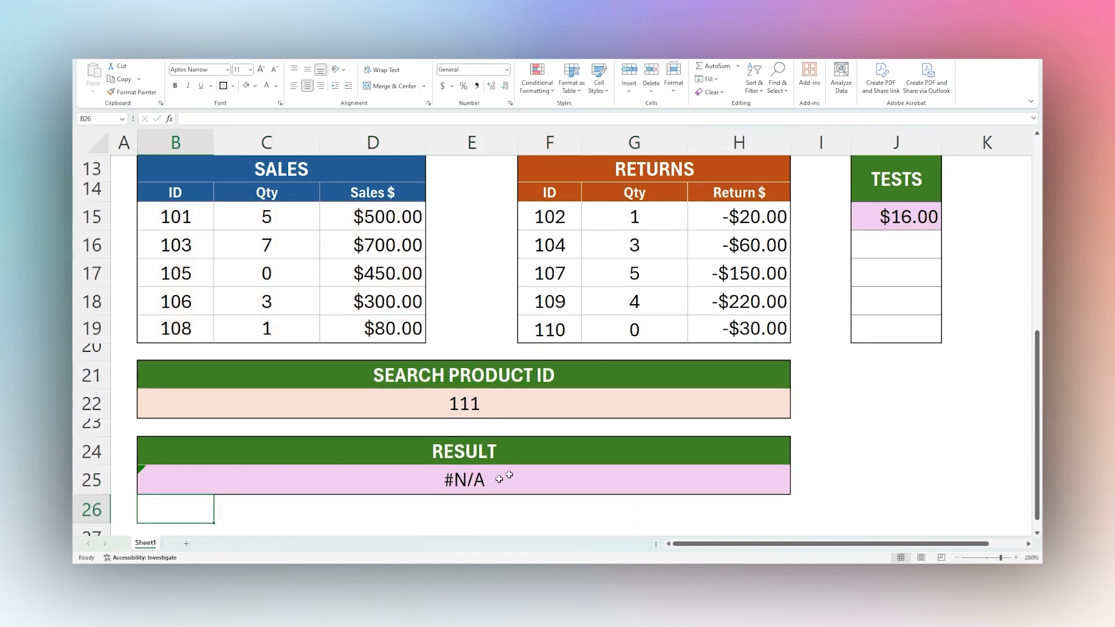
Wrap the B25 lookup in IFERROR with a "Not Found" fallback: =IFERROR(VLOOKUP(B22,B15:D19,3,FALSE),"Not Found")
{"action": "left_click", "coordinate": [465, 484]}
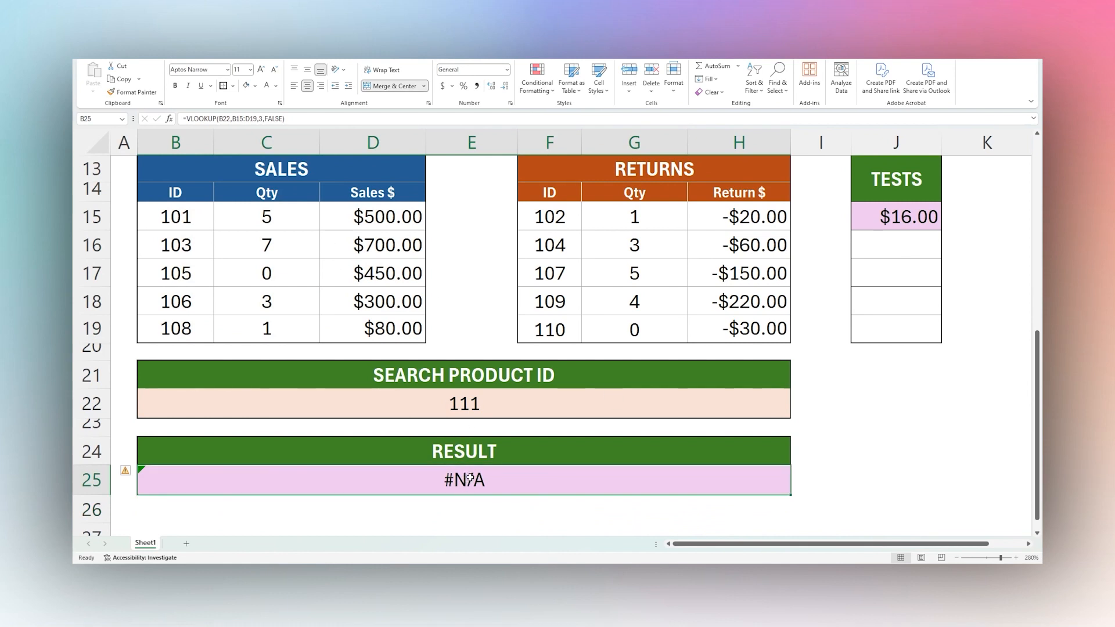
{"action": "double_click", "coordinate": [470, 479]}
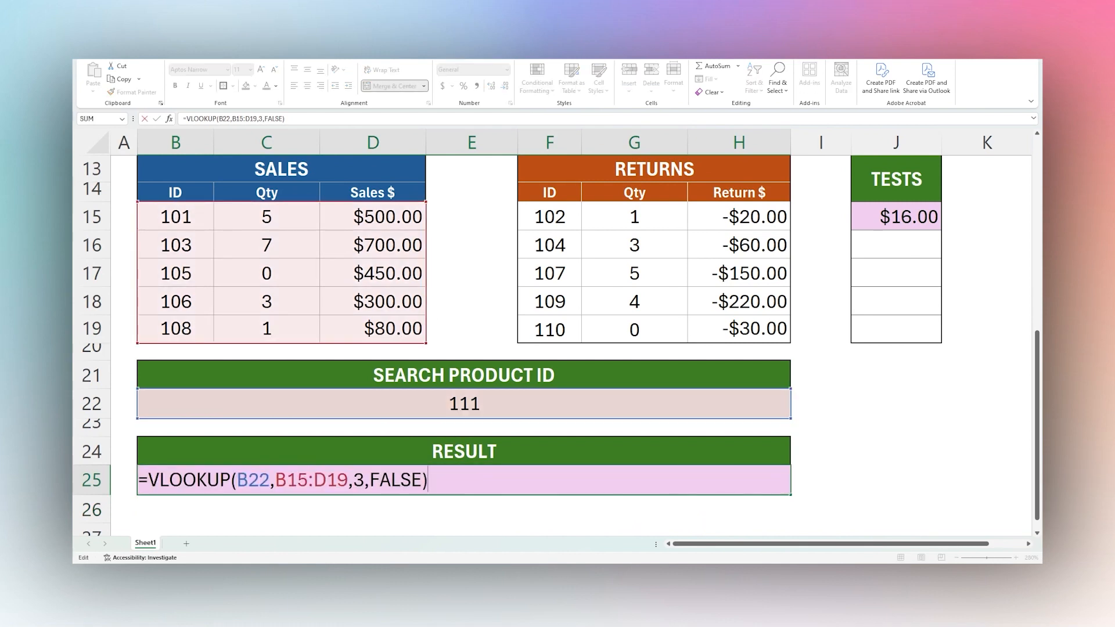
{"action": "type", "text": "IFERROR("}
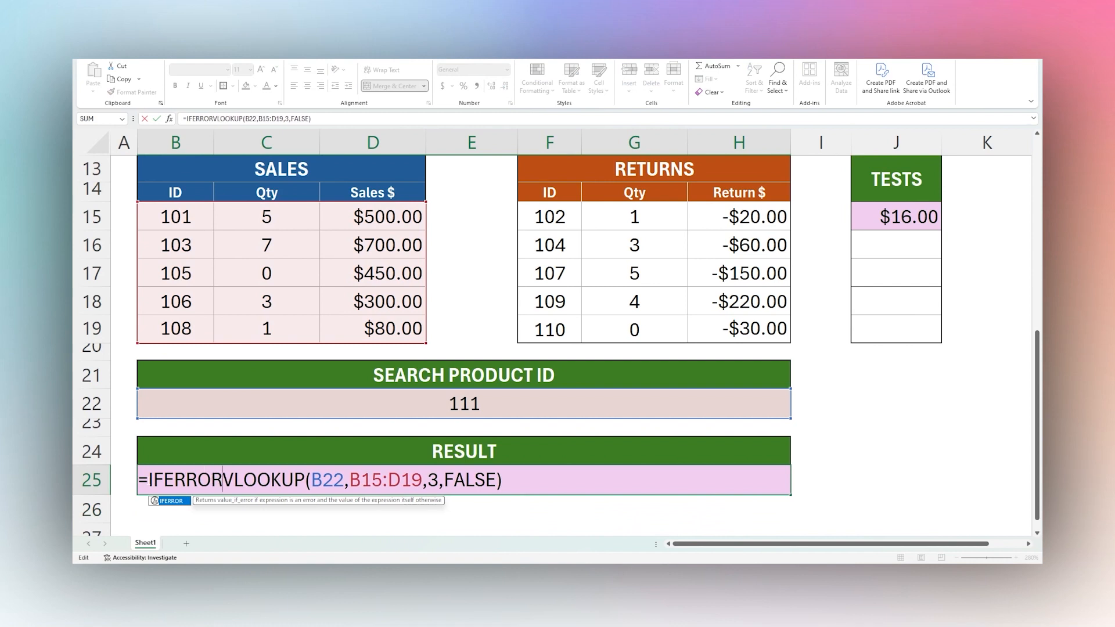
{"action": "key", "text": "End"}
{"action": "type", "text": ",\"N"}
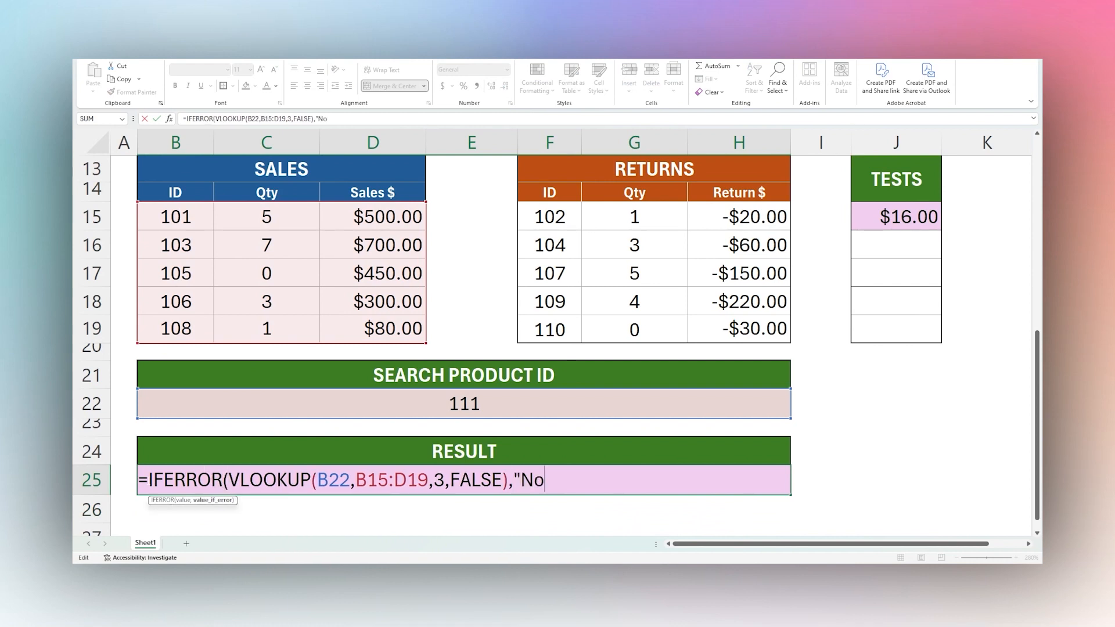
{"action": "type", "text": "ot Found"}
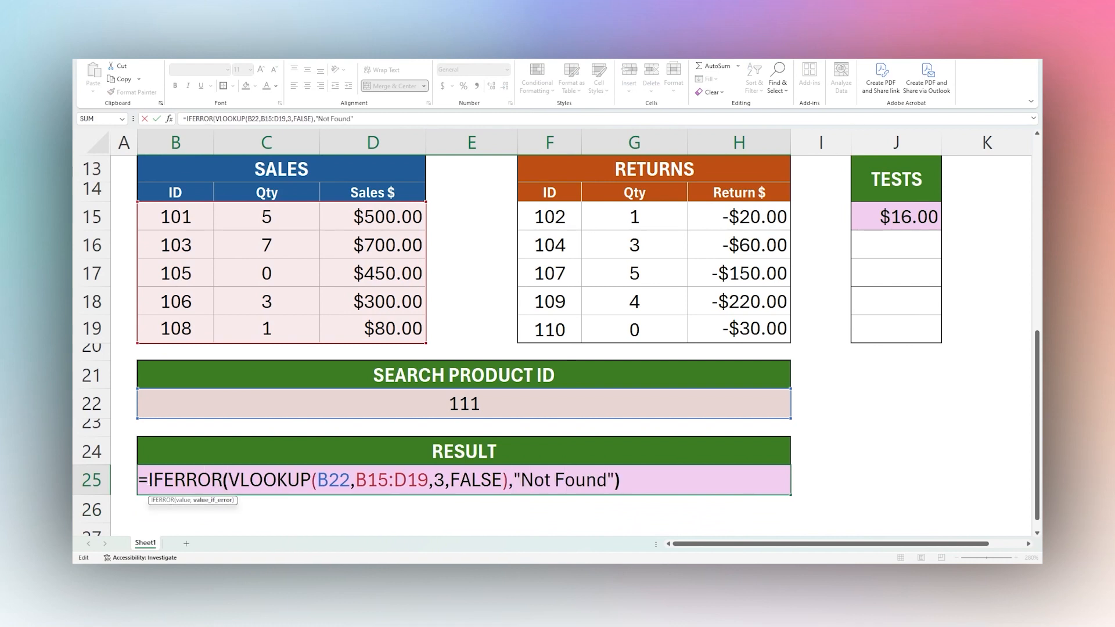
{"action": "type", "text": "\")"}
{"action": "key", "text": "Return"}
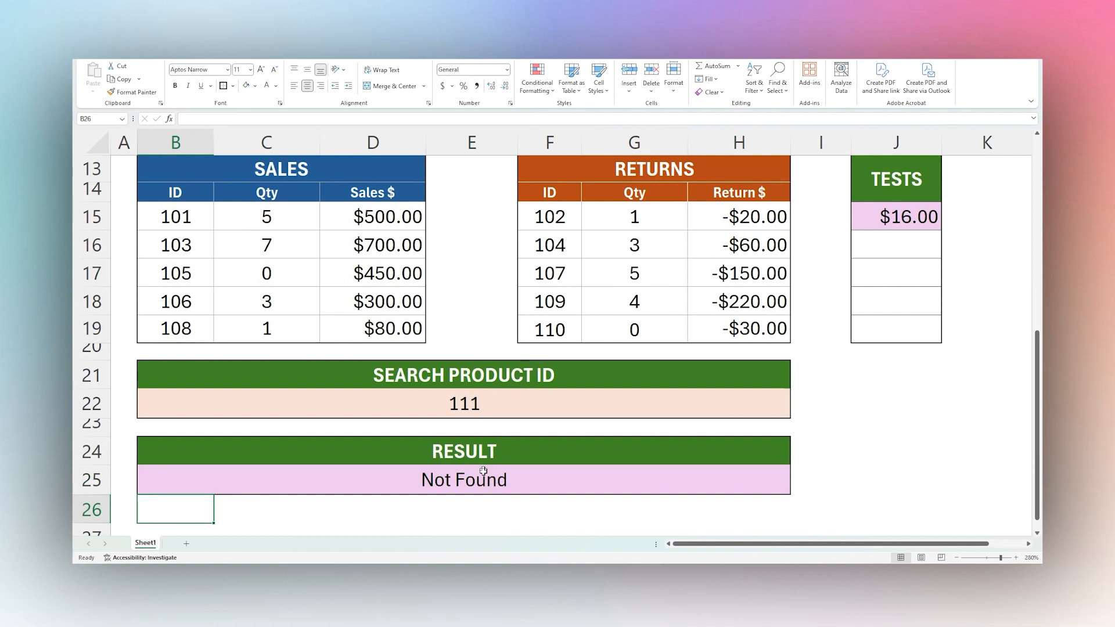
Set the search product ID in B22 to 109 and compare the result with the Sales and Returns IDs
{"action": "left_click", "coordinate": [474, 486]}
{"action": "left_click", "coordinate": [496, 412]}
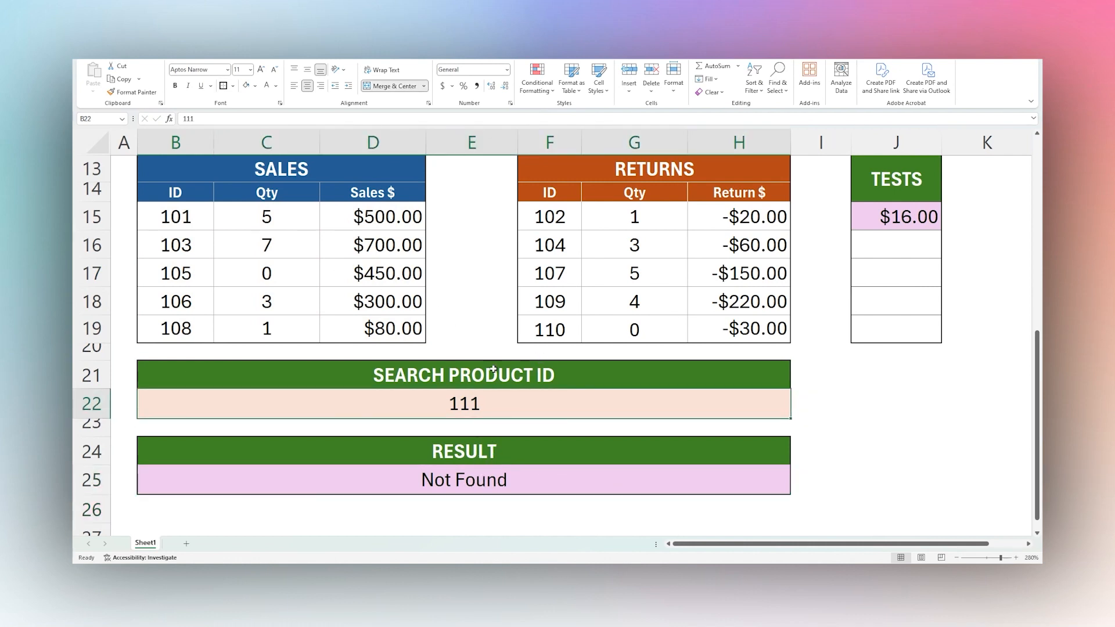
{"action": "type", "text": "109"}
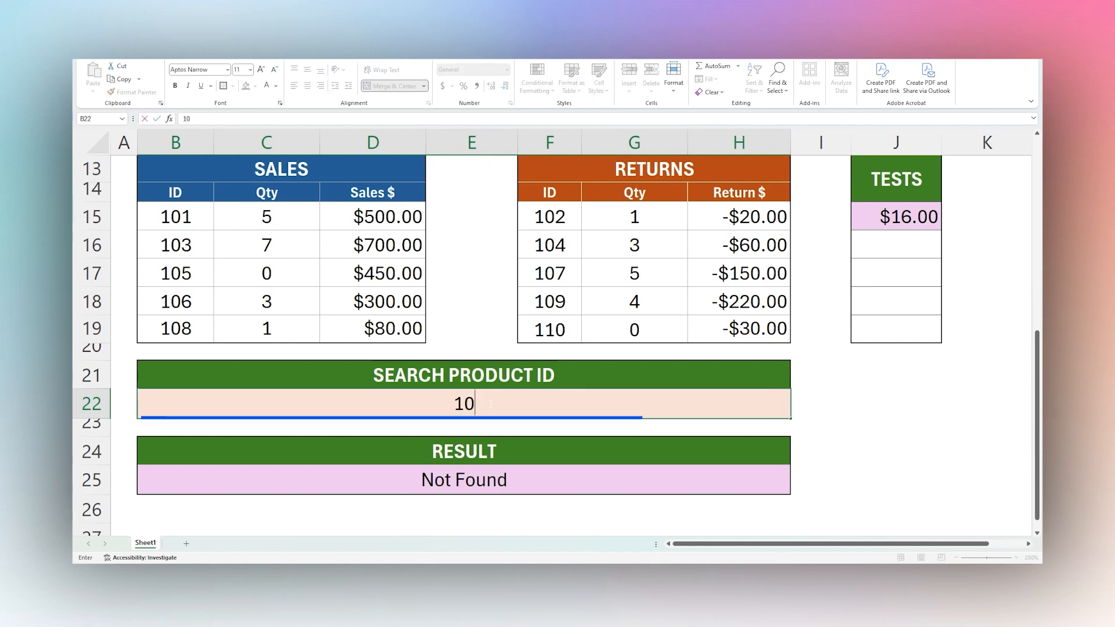
{"action": "left_click", "coordinate": [569, 313]}
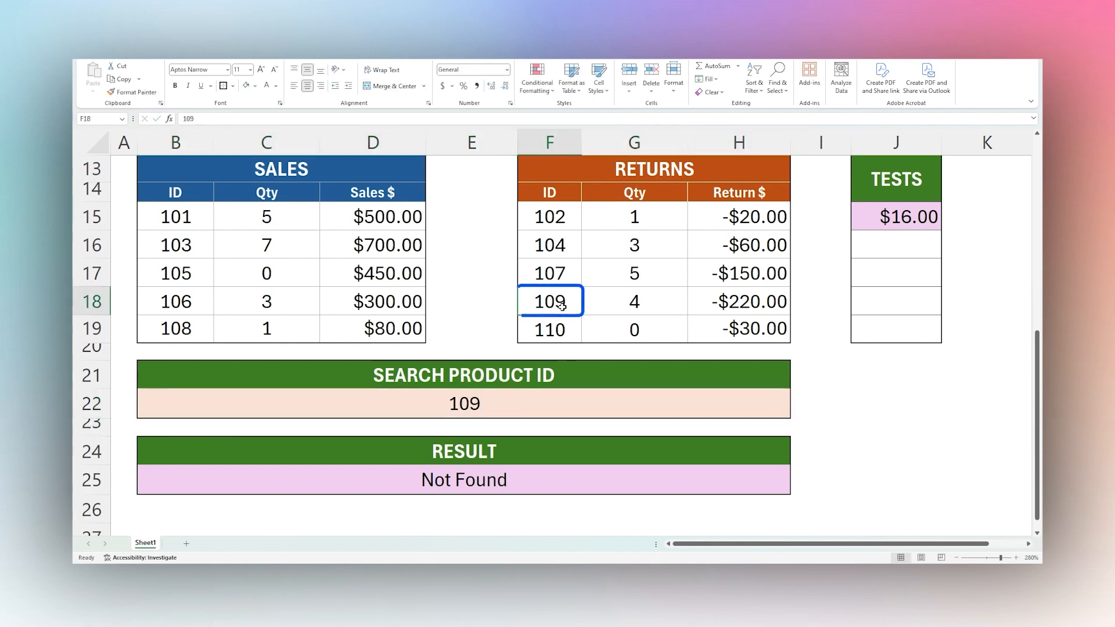
{"action": "left_click", "coordinate": [489, 492]}
{"action": "left_click_drag", "start_coordinate": [185, 213], "coordinate": [177, 328]}
Replace the "Not Found" fallback in B25 with a copy of the formula's VLOOKUP(B22,B15:D19,3,FALSE)
{"action": "double_click", "coordinate": [439, 480]}
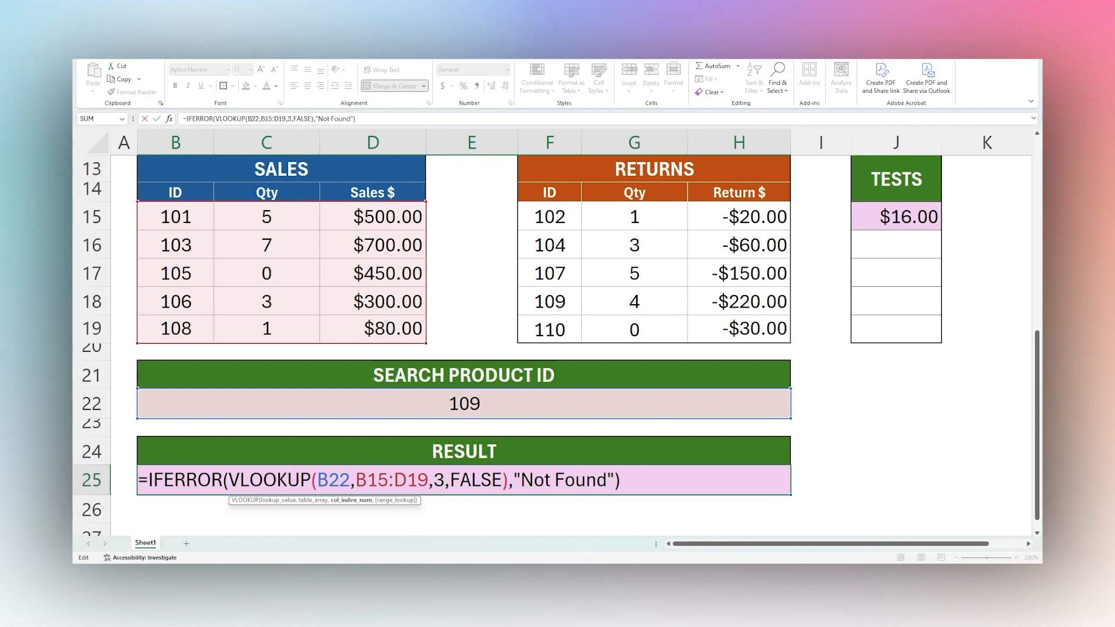
{"action": "left_click_drag", "start_coordinate": [228, 479], "coordinate": [508, 480]}
{"action": "key", "text": "ctrl+c"}
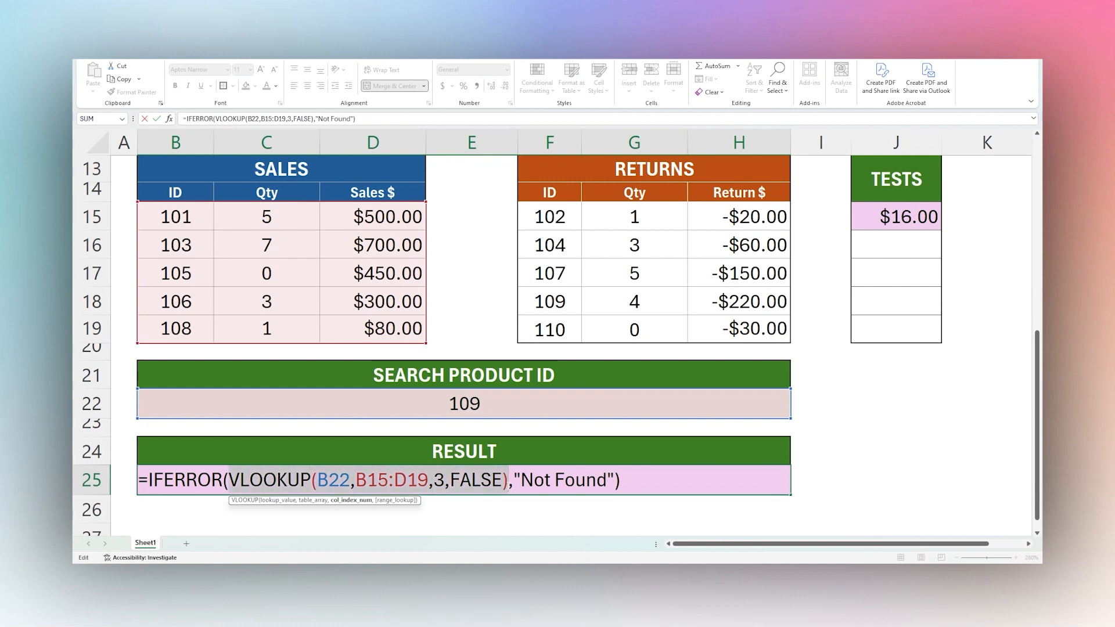
{"action": "left_click", "coordinate": [513, 480]}
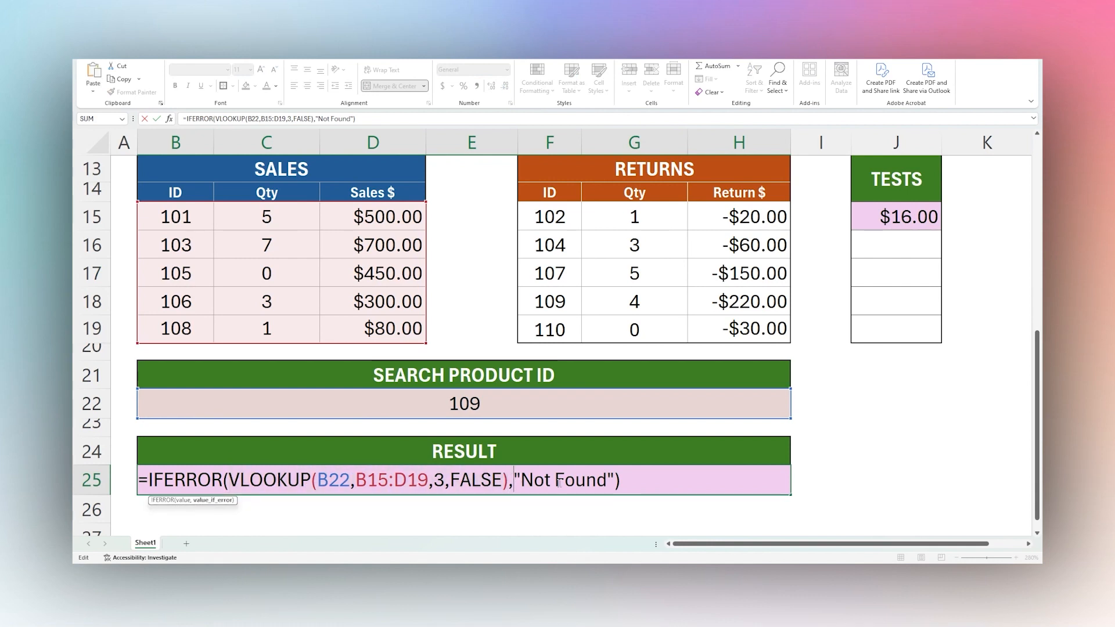
{"action": "key", "text": "ctrl+v"}
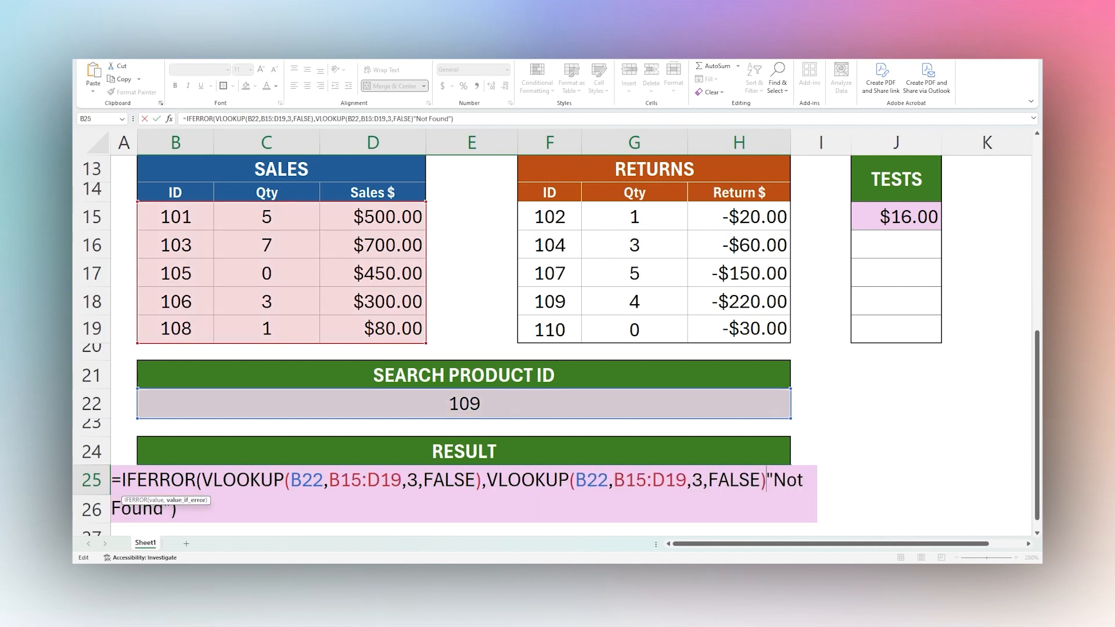
{"action": "type", "text": "_"}
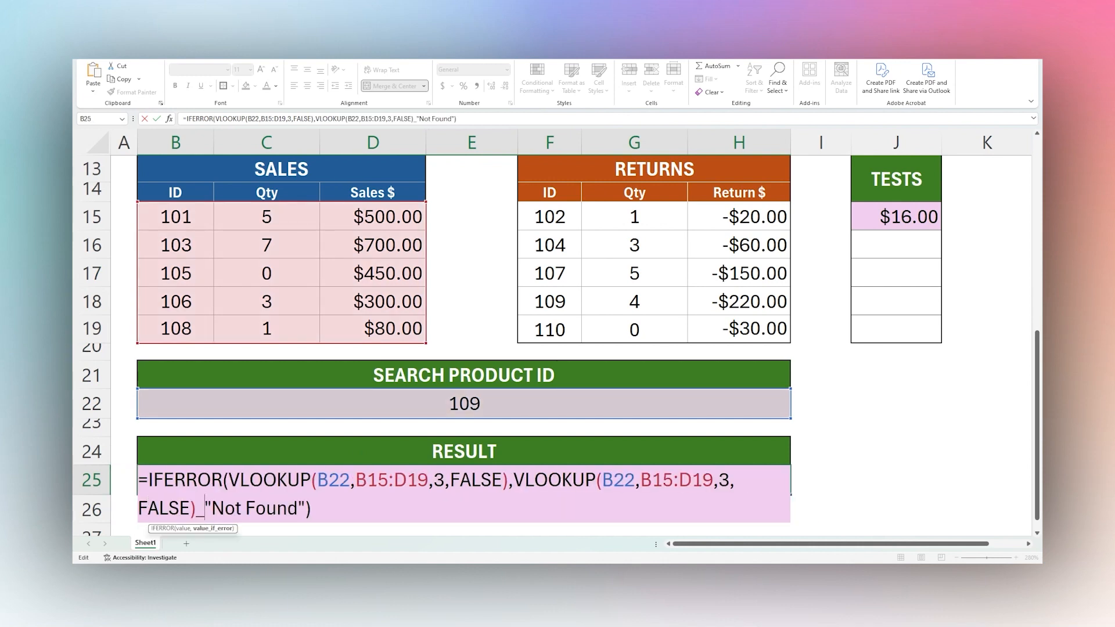
{"action": "key", "text": "shift+End"}
{"action": "key", "text": "BackSpace"}
{"action": "key", "text": "BackSpace"}
{"action": "type", "text": ")"}
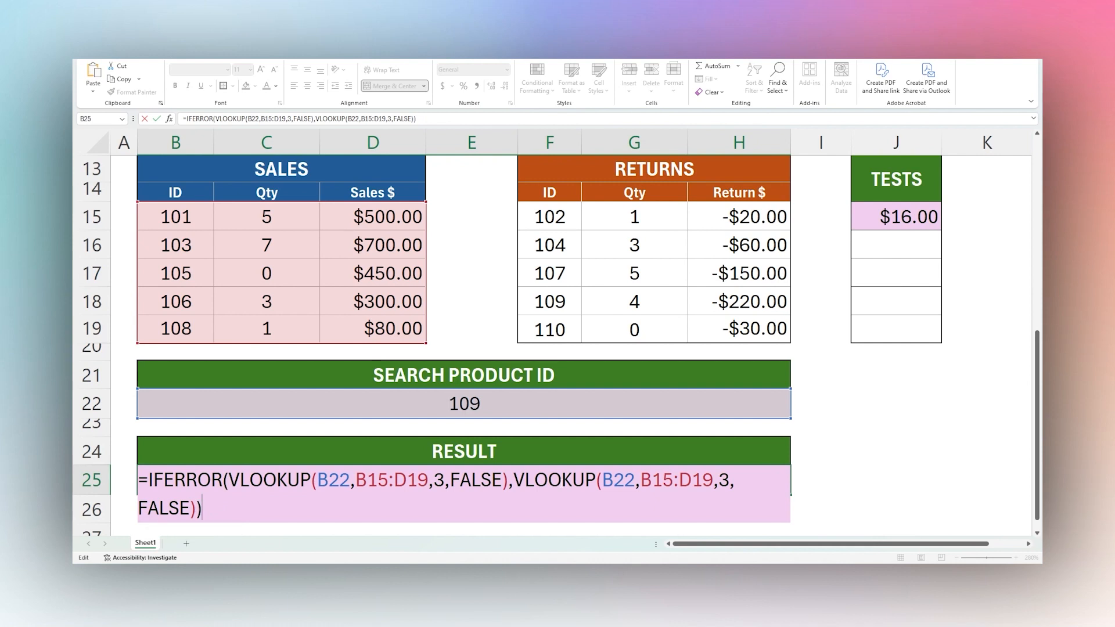
{"action": "key", "text": "Return"}
Change the table range of the second VLOOKUP in B25 to the Returns data, F15:H19
{"action": "double_click", "coordinate": [559, 482]}
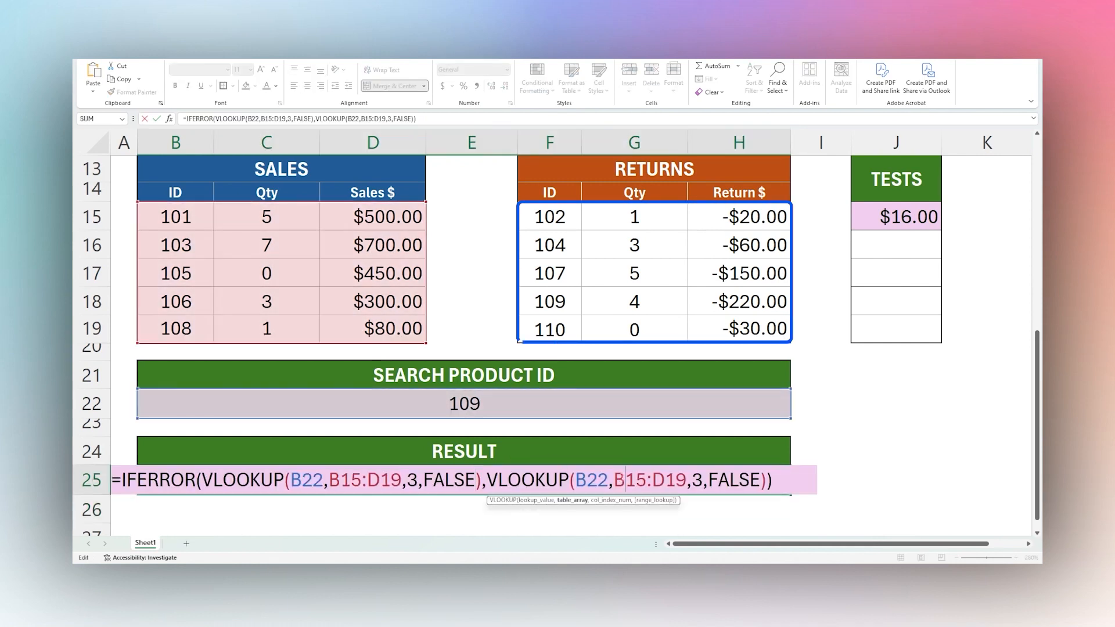
{"action": "key", "text": "BackSpace"}
{"action": "type", "text": "F"}
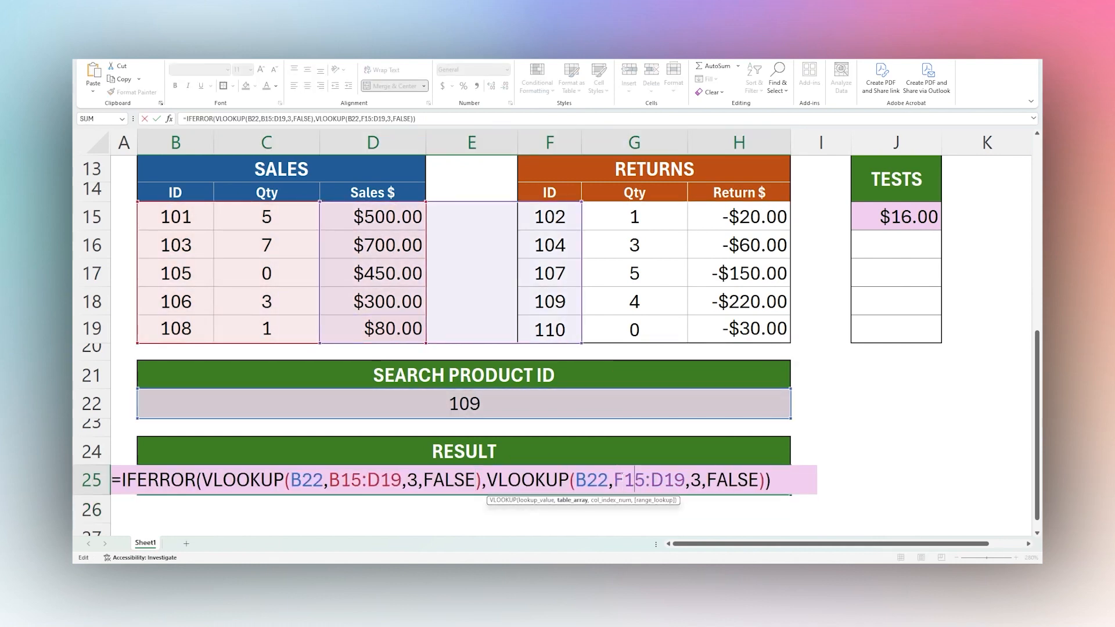
{"action": "type", "text": "H"}
{"action": "key", "text": "Delete"}
{"action": "key", "text": "Return"}
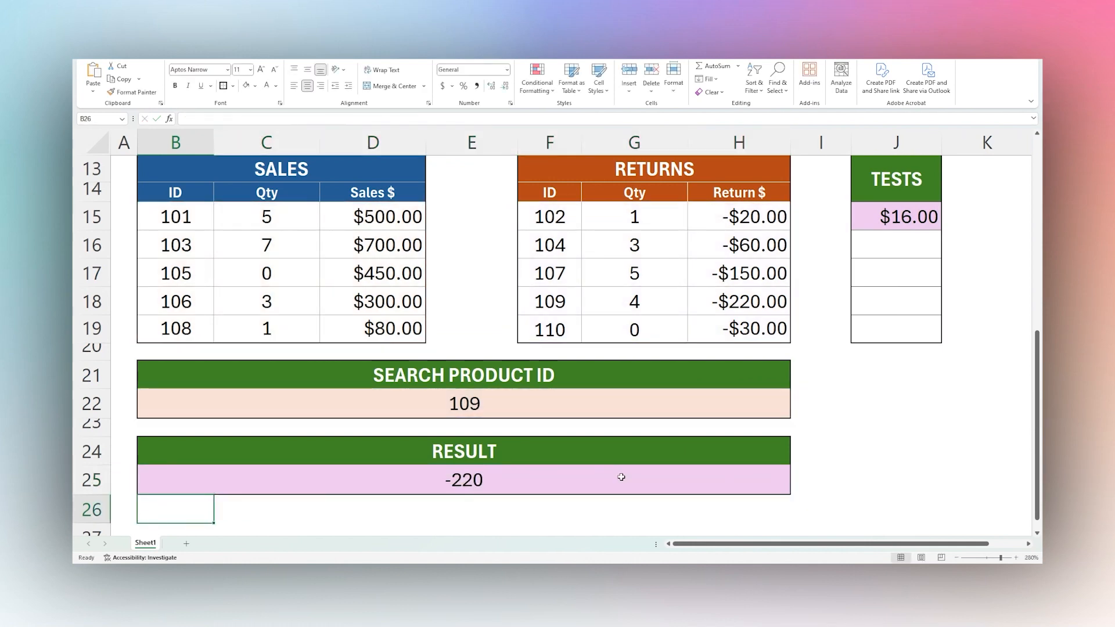
Compare the B25 result for the searched product ID with product 109's row in the Returns table
{"action": "left_click", "coordinate": [477, 477]}
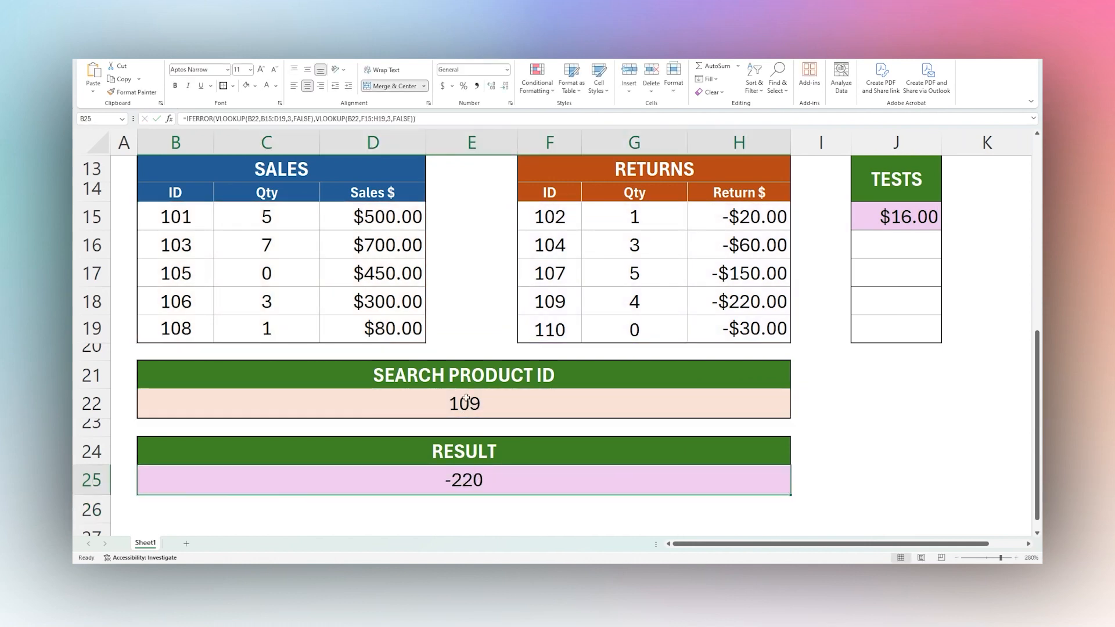
{"action": "left_click", "coordinate": [468, 401]}
{"action": "left_click_drag", "start_coordinate": [552, 310], "coordinate": [748, 302]}
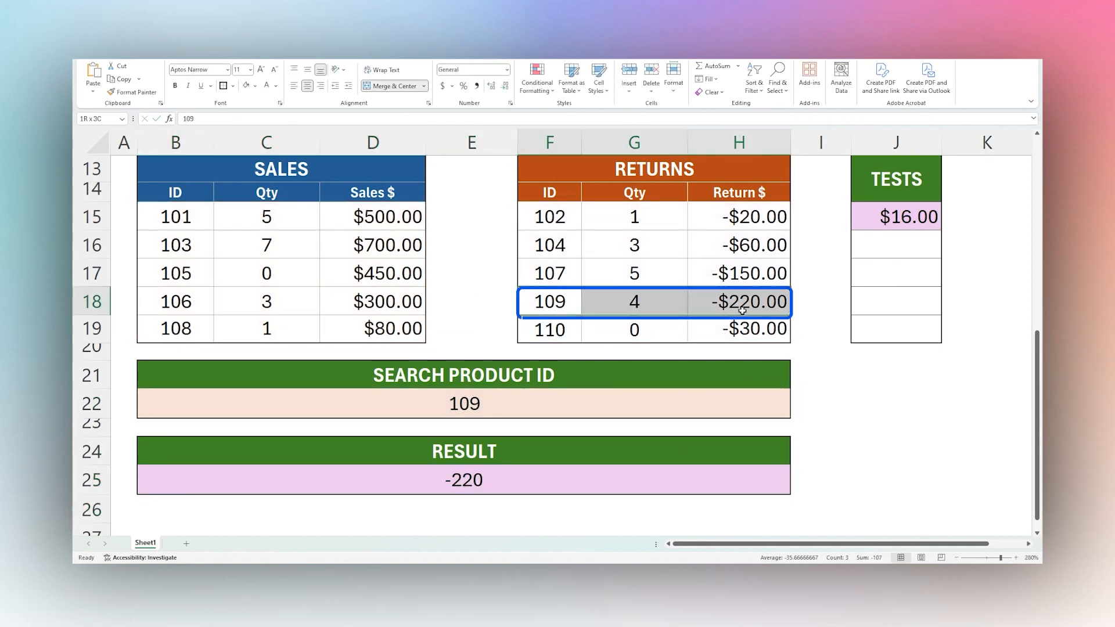
Wrap the second VLOOKUP in the B25 formula in a nested IFERROR with the fallback text "Not Found"
{"action": "left_click", "coordinate": [464, 481]}
{"action": "double_click", "coordinate": [464, 481]}
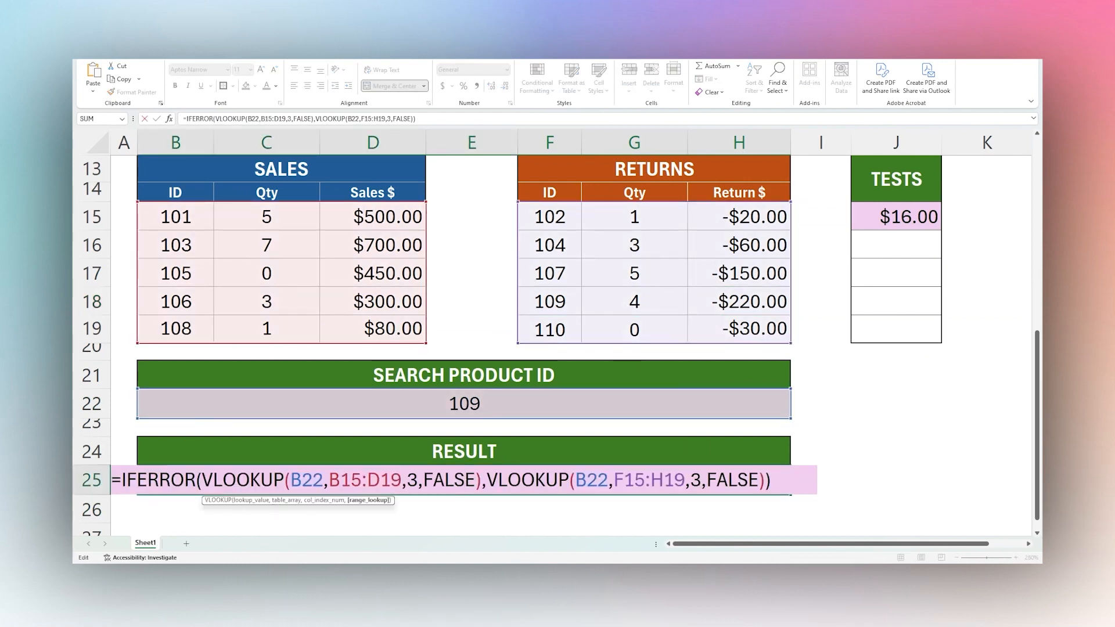
{"action": "left_click_drag", "start_coordinate": [202, 479], "coordinate": [481, 480]}
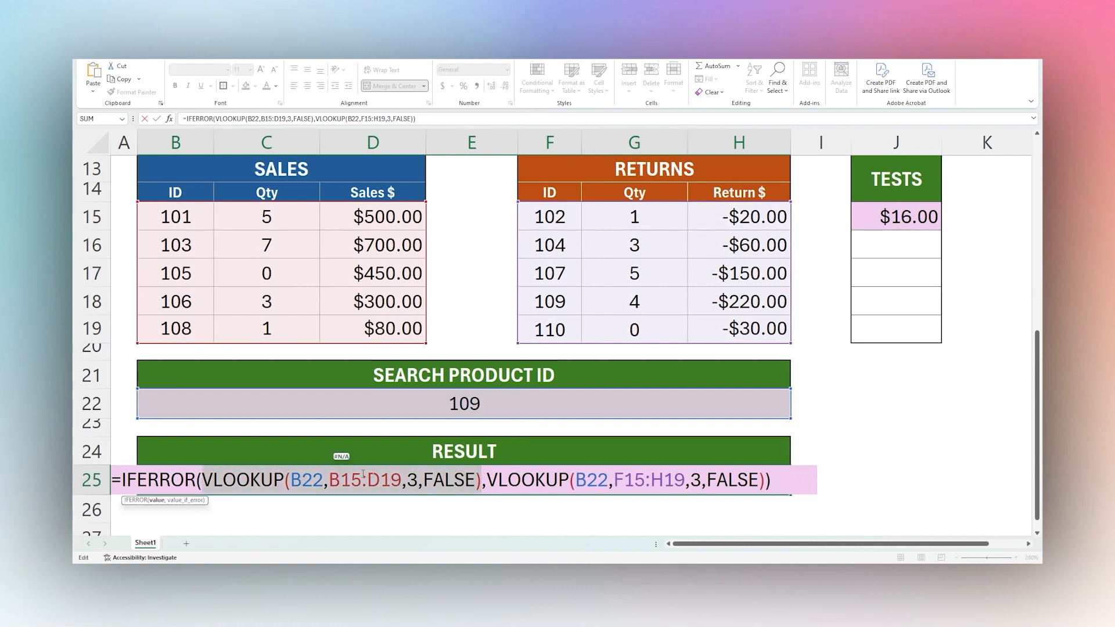
{"action": "left_click_drag", "start_coordinate": [486, 480], "coordinate": [765, 480]}
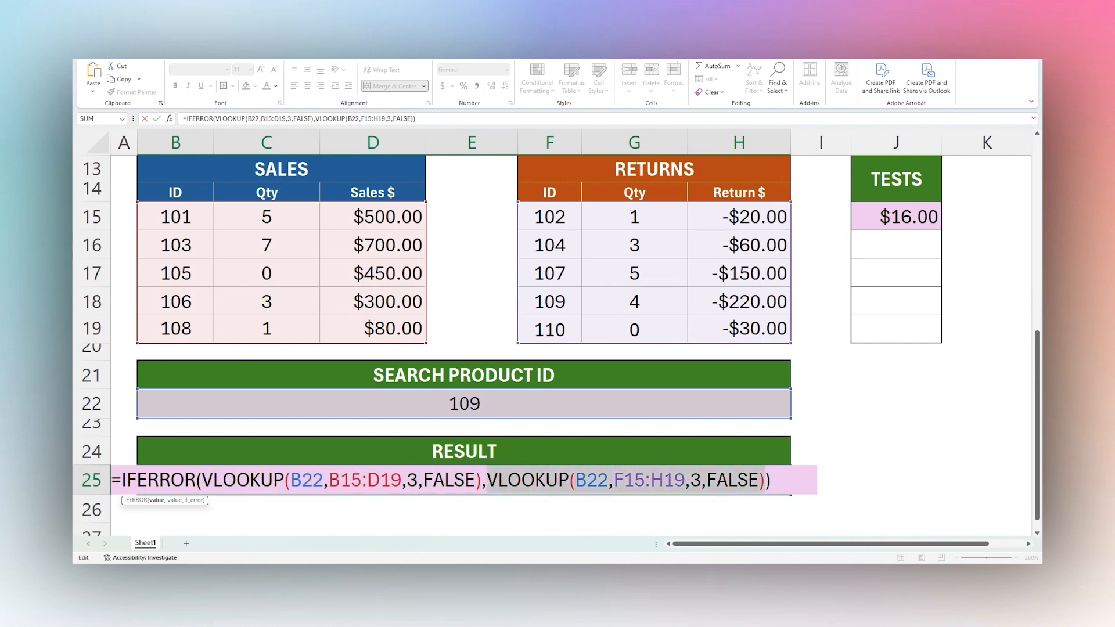
{"action": "left_click", "coordinate": [487, 480]}
{"action": "type", "text": "IFERROR("}
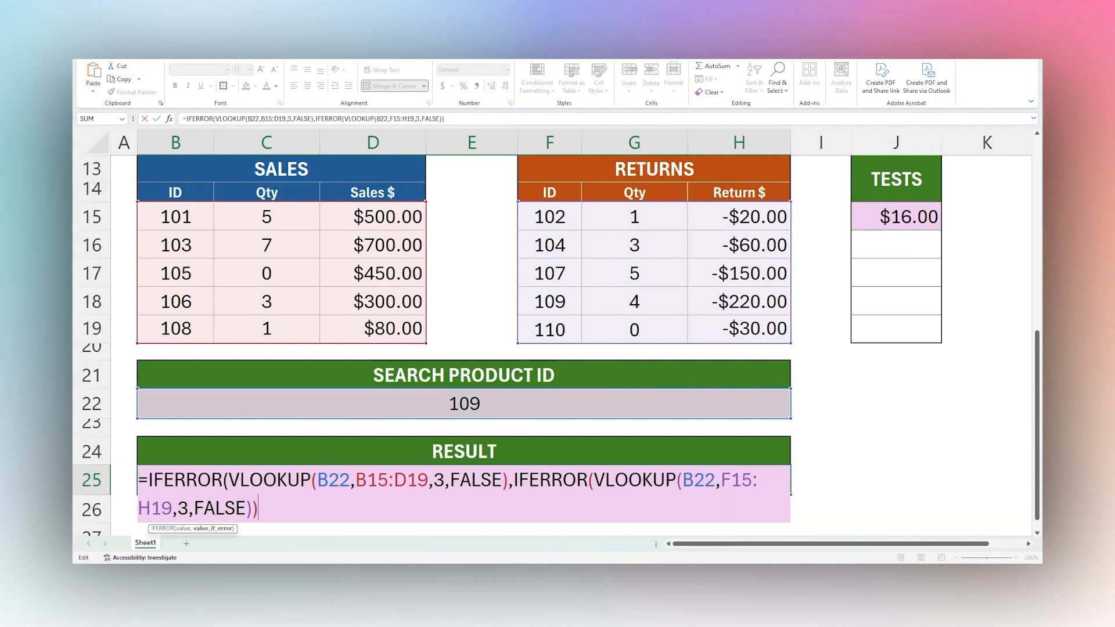
{"action": "type", "text": ",\""}
{"action": "type", "text": "Not Found"}
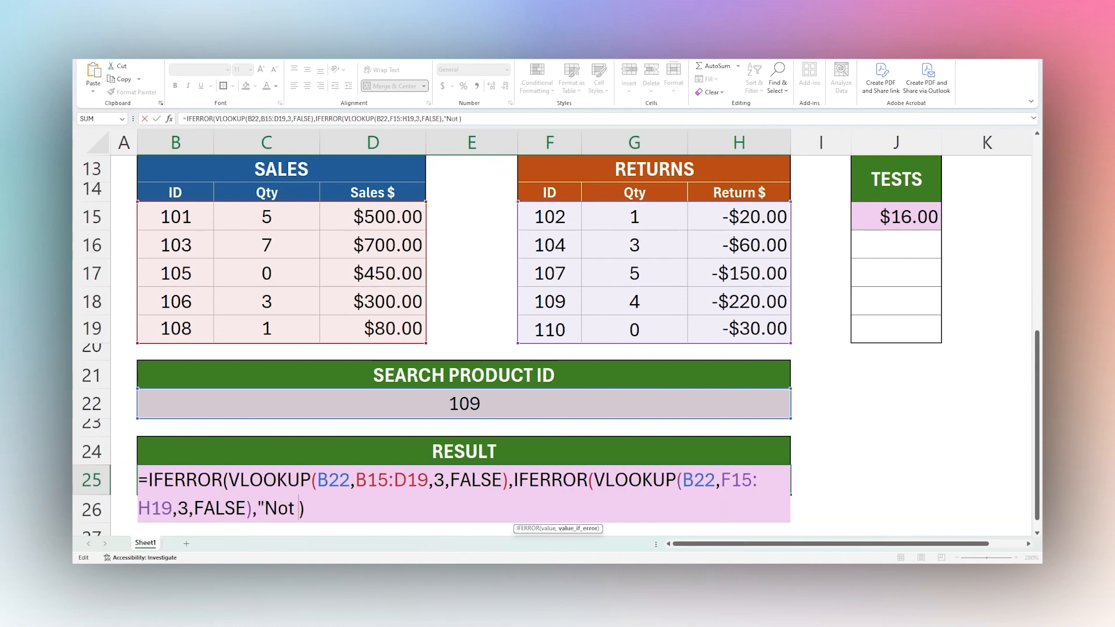
{"action": "type", "text": "\")"}
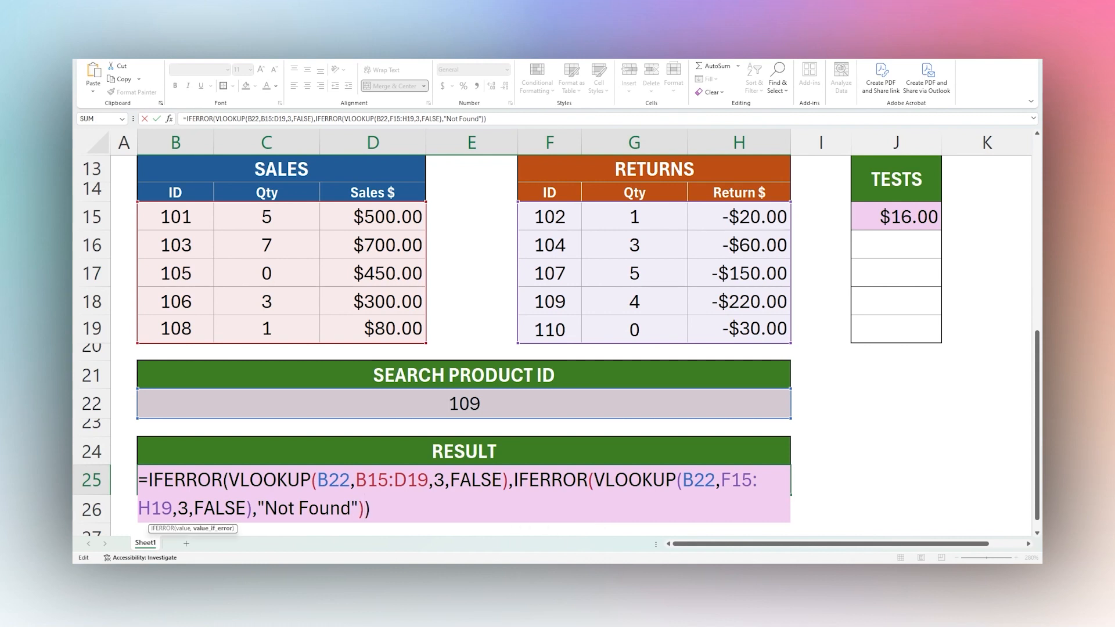
{"action": "key", "text": "Return"}
{"action": "key", "text": "Up"}
Set the search product ID in B22 to 111 and check the B25 result against the Sales and Returns IDs
{"action": "left_click", "coordinate": [493, 398]}
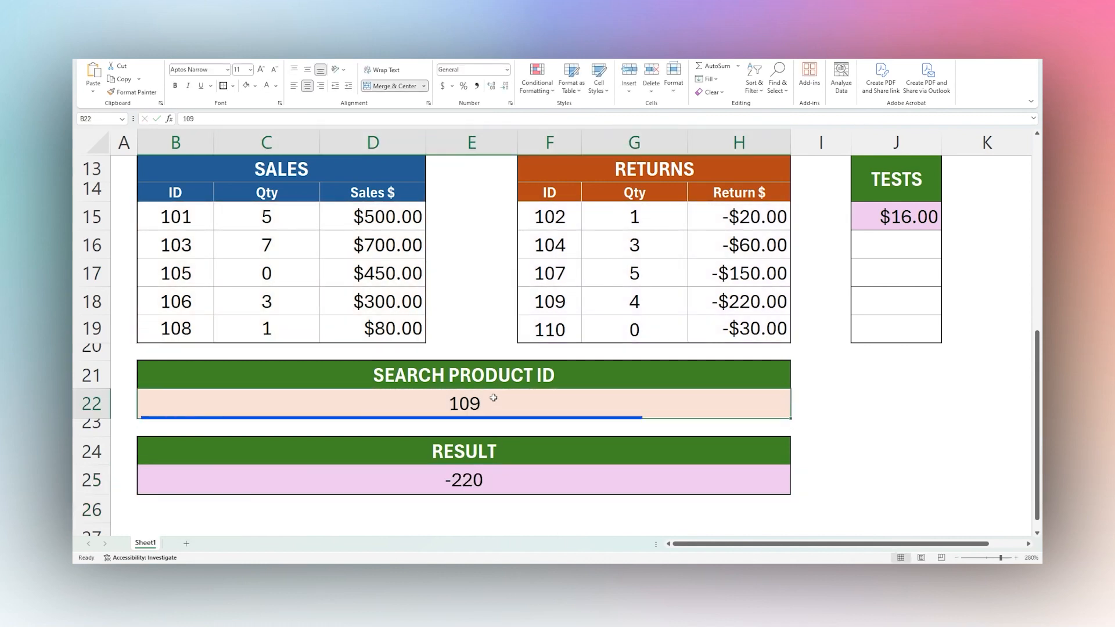
{"action": "type", "text": "111"}
{"action": "key", "text": "Return"}
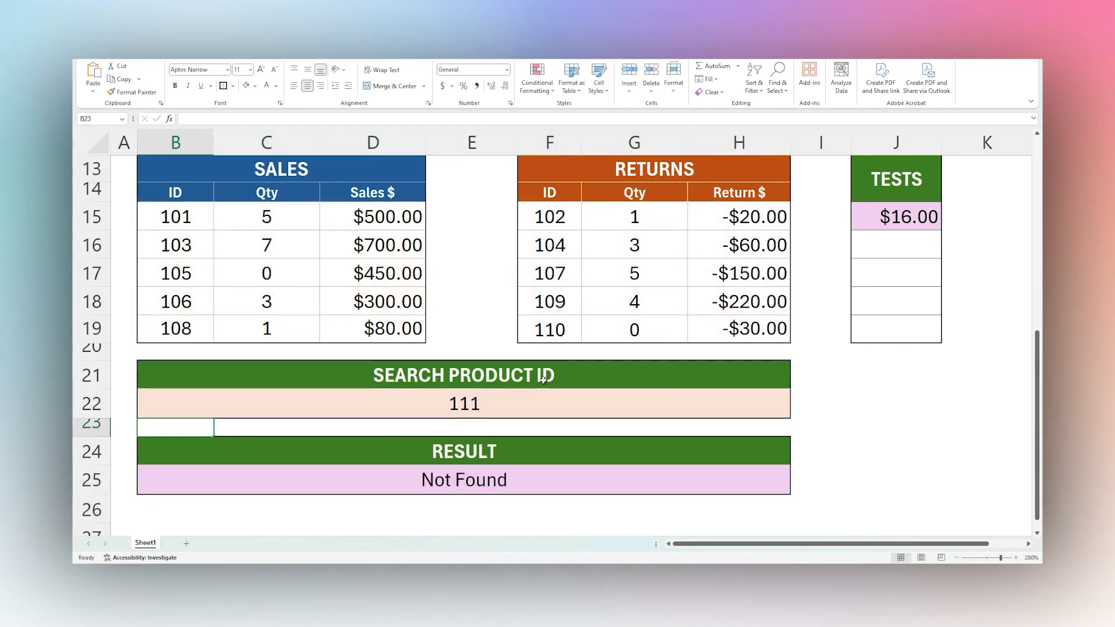
{"action": "left_click_drag", "start_coordinate": [150, 207], "coordinate": [164, 324]}
{"action": "left_click_drag", "start_coordinate": [537, 218], "coordinate": [549, 334]}
{"action": "left_click", "coordinate": [471, 473]}
Set the search product ID in B22 to 101 and compare the B25 result with that product's row in the Sales table
{"action": "left_click", "coordinate": [475, 405]}
{"action": "type", "text": "101"}
{"action": "key", "text": "Return"}
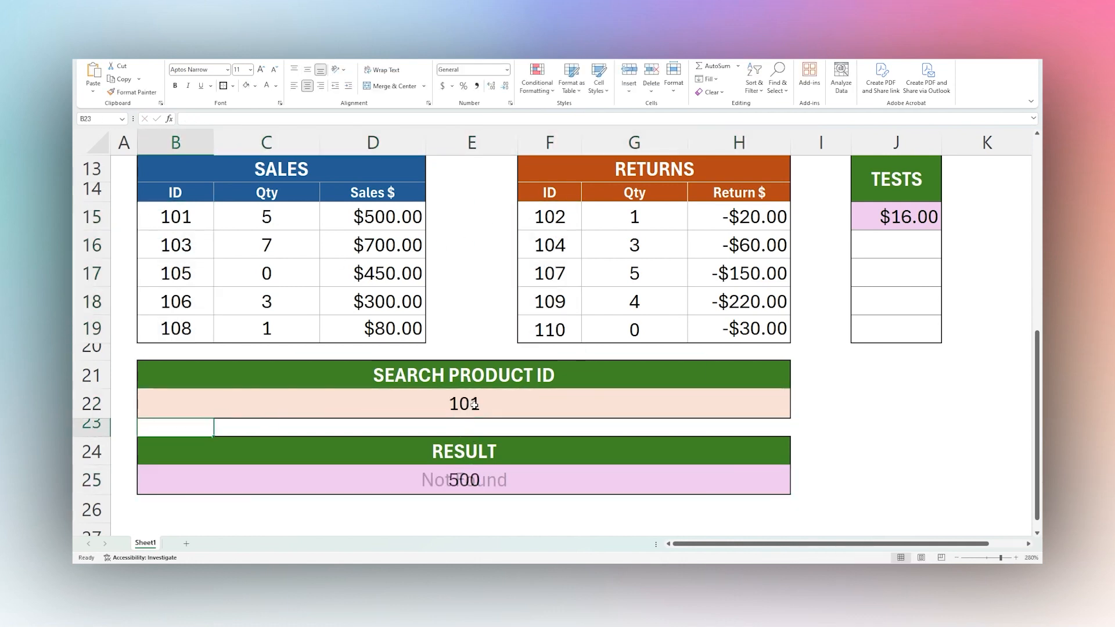
{"action": "left_click", "coordinate": [475, 477]}
{"action": "left_click_drag", "start_coordinate": [198, 210], "coordinate": [406, 218]}
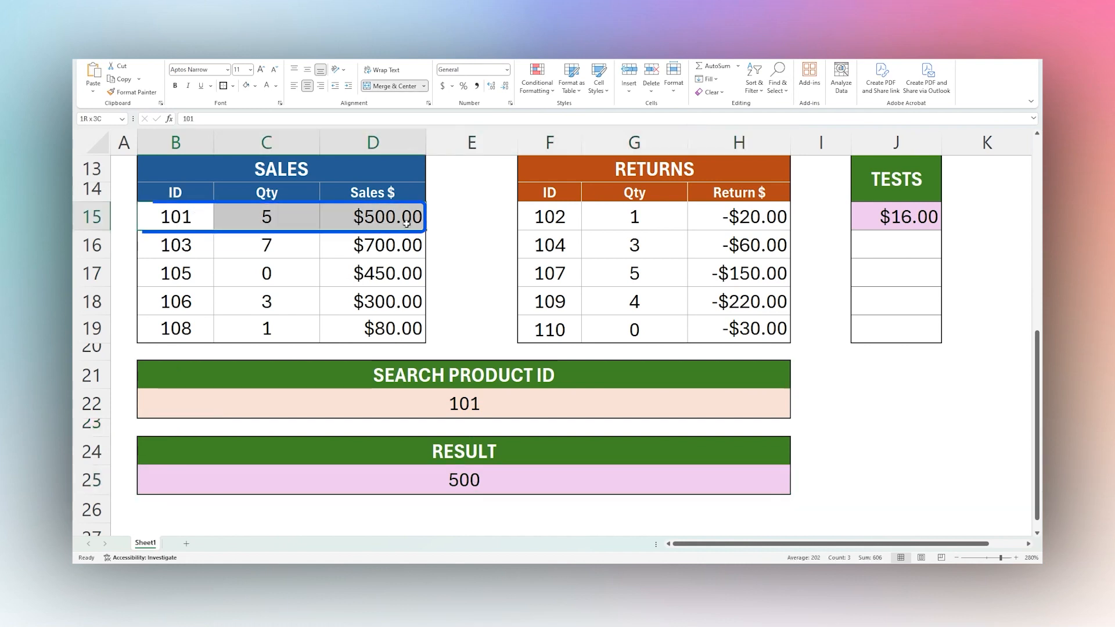
Set the search product ID in B22 to 109 and review the nested IFERROR formula in B25 without changing it
{"action": "left_click", "coordinate": [490, 403]}
{"action": "type", "text": "109"}
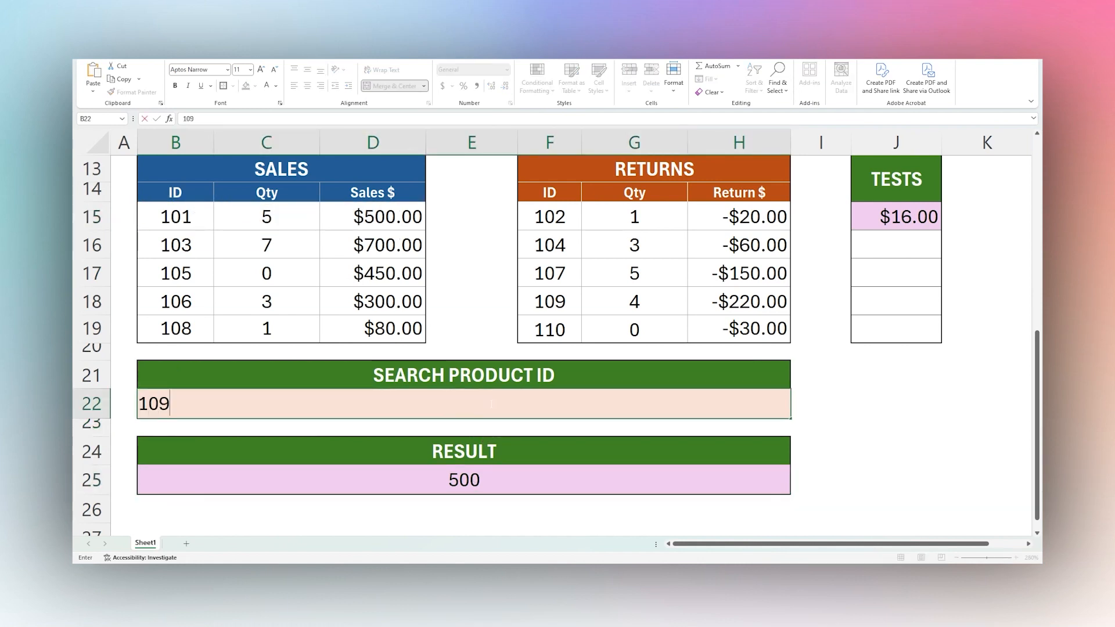
{"action": "key", "text": "Return"}
{"action": "left_click", "coordinate": [486, 491]}
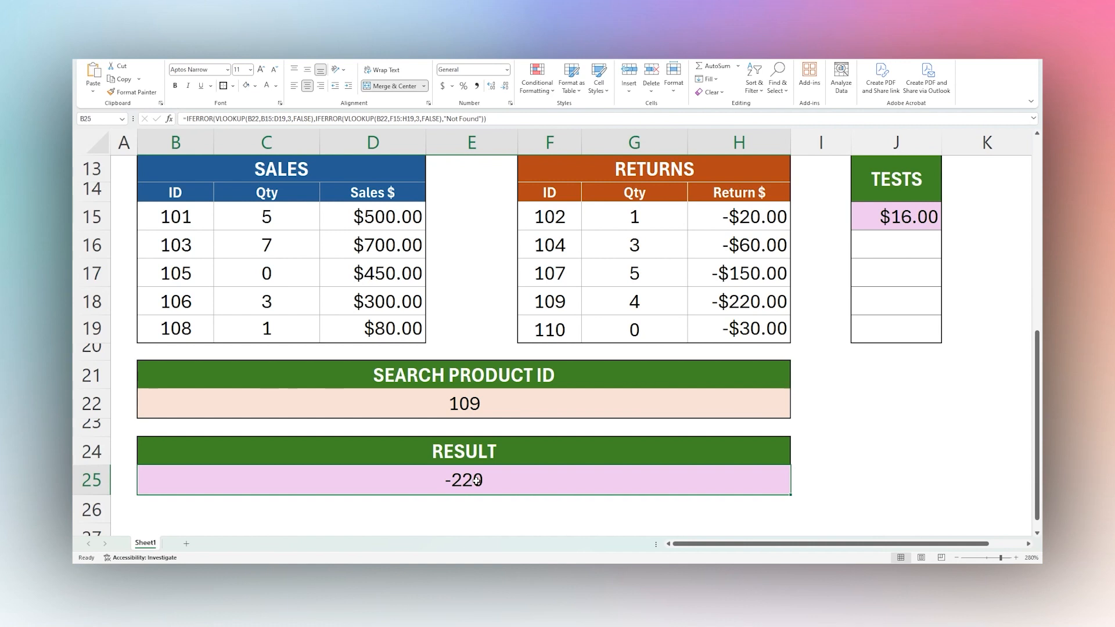
{"action": "double_click", "coordinate": [476, 479]}
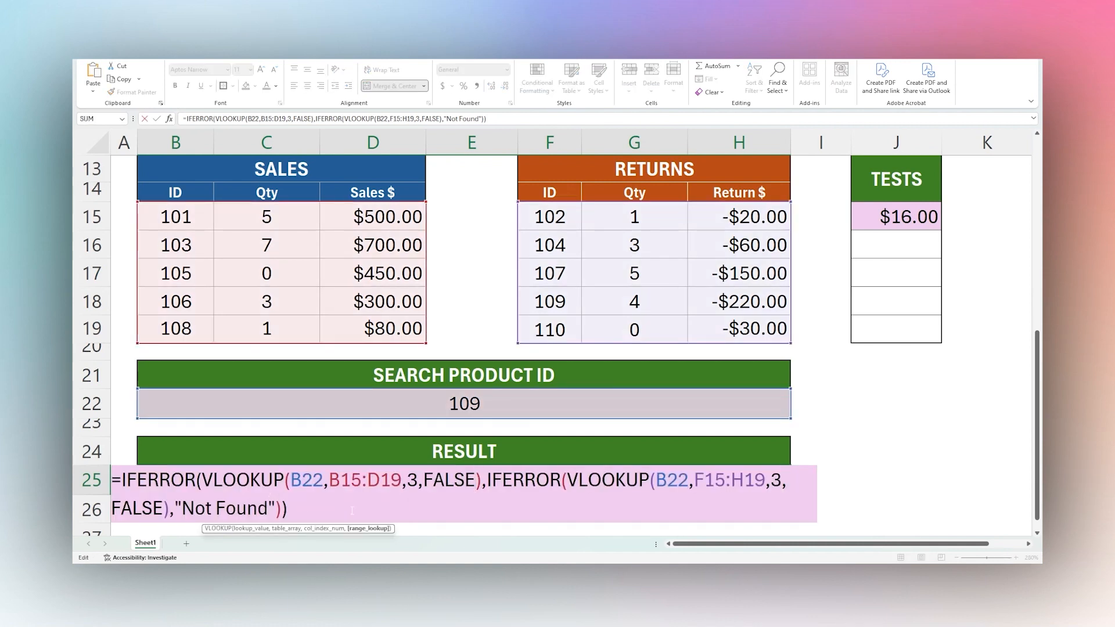
{"action": "key", "text": "Escape"}
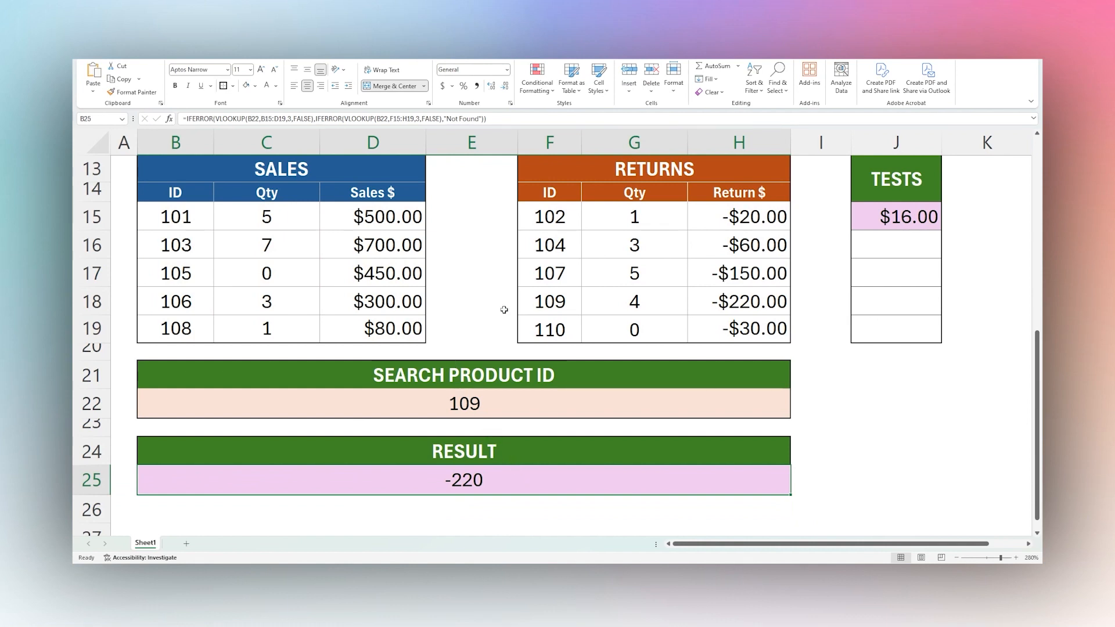
{"action": "scroll", "coordinate": [473, 290], "scroll_direction": "up", "scroll_amount": 1}
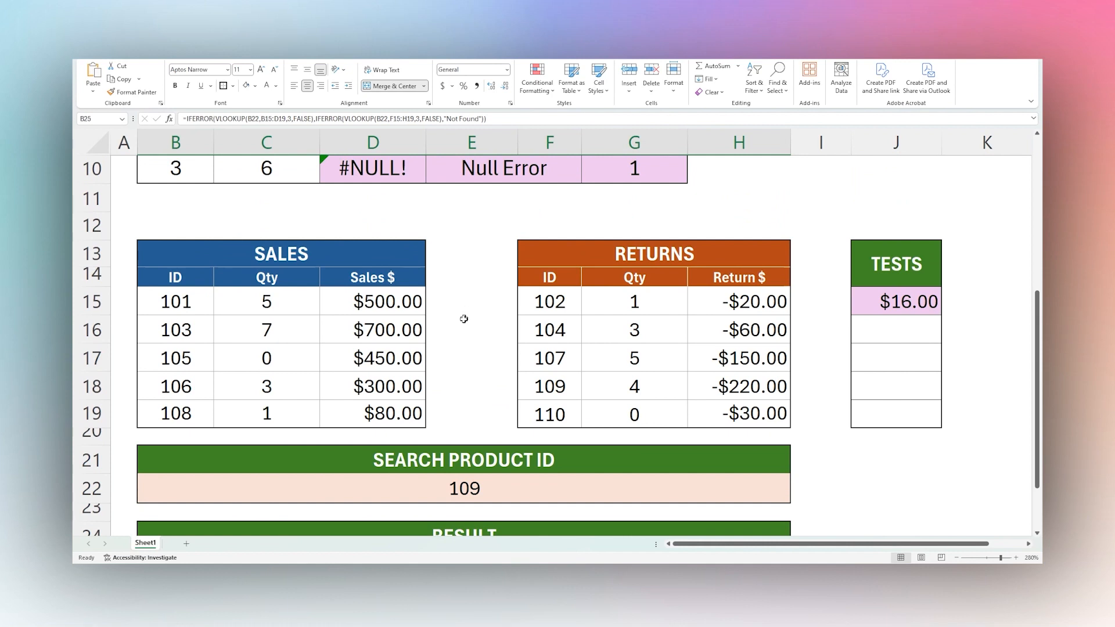
{"action": "left_click_drag", "start_coordinate": [160, 301], "coordinate": [401, 403]}
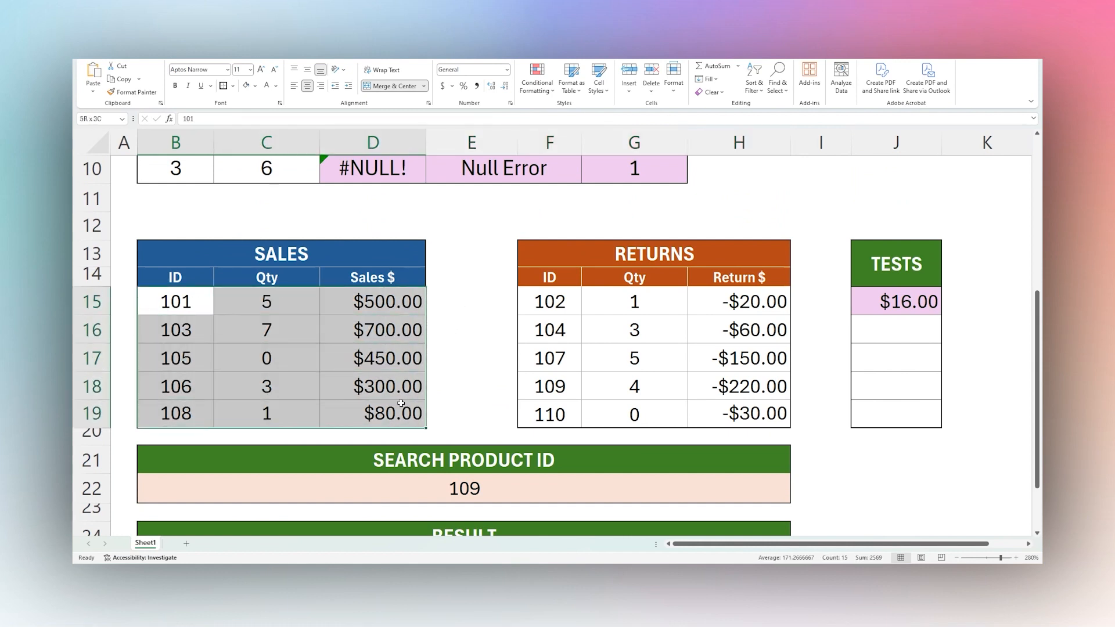
{"action": "left_click", "coordinate": [474, 415]}
{"action": "scroll", "coordinate": [482, 406], "scroll_direction": "down", "scroll_amount": 2}
{"action": "scroll", "coordinate": [483, 399], "scroll_direction": "up", "scroll_amount": 2}
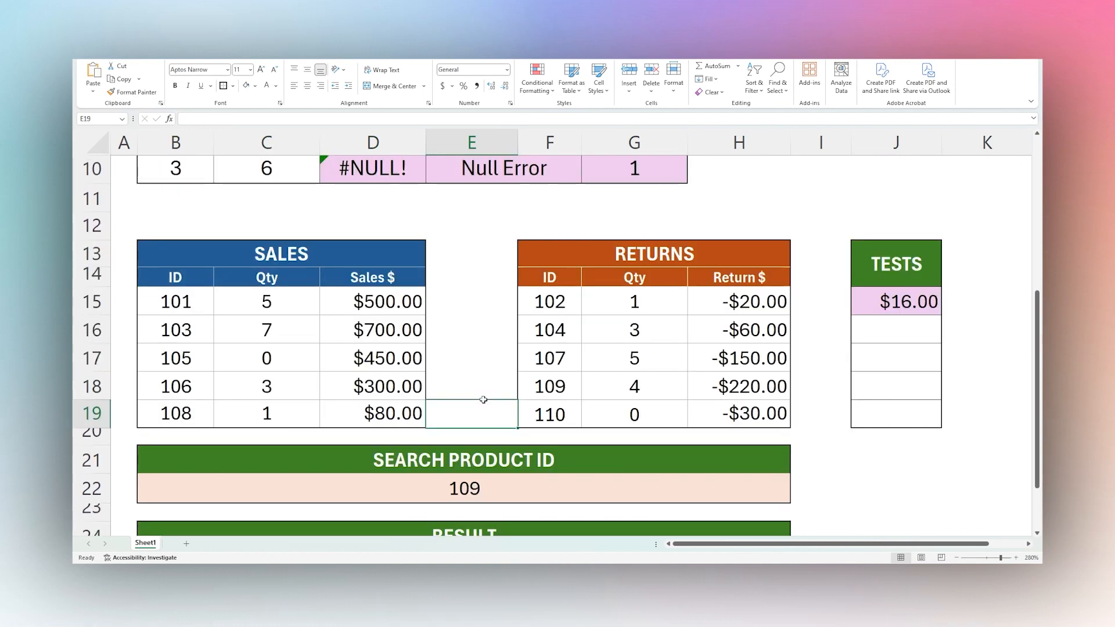